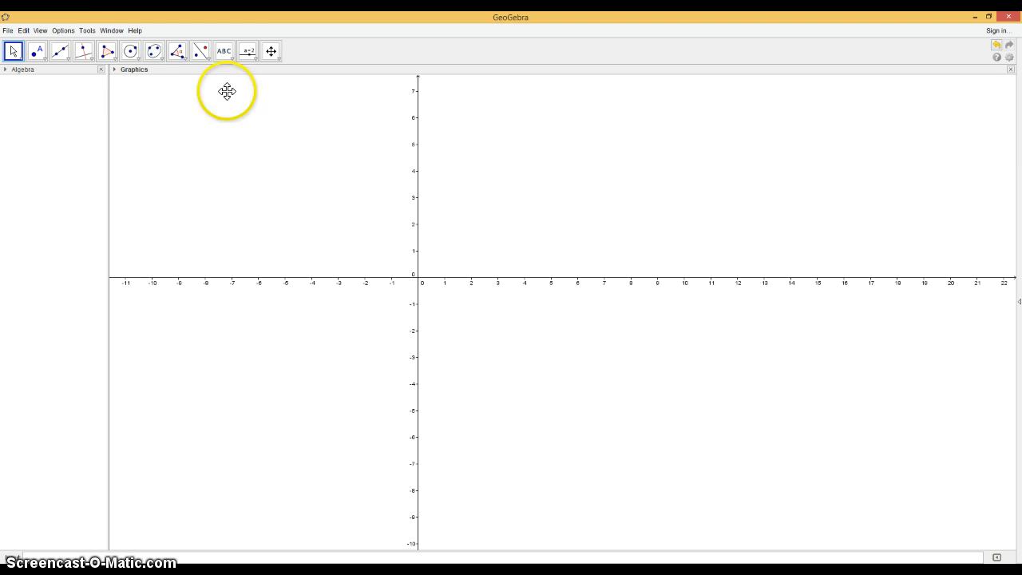
Step: Show the Spreadsheet view beside the graphics area
click(108, 31)
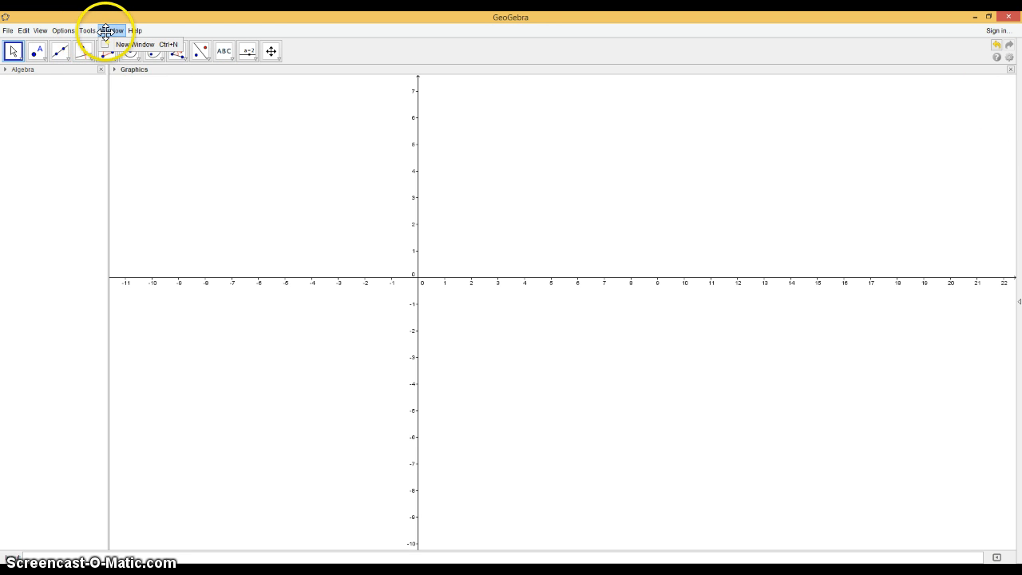
mouse_move(73, 30)
mouse_move(40, 31)
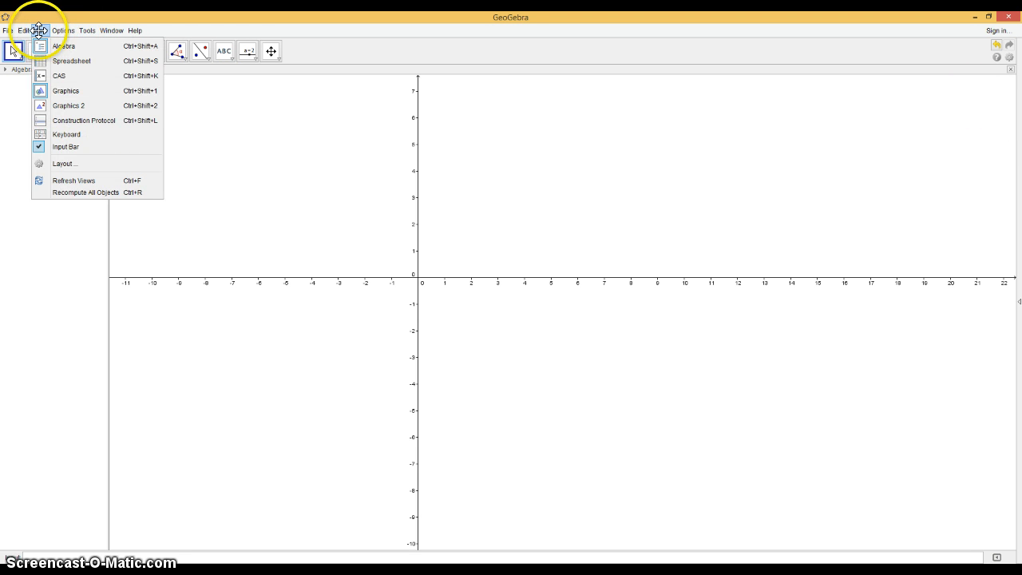
click(60, 58)
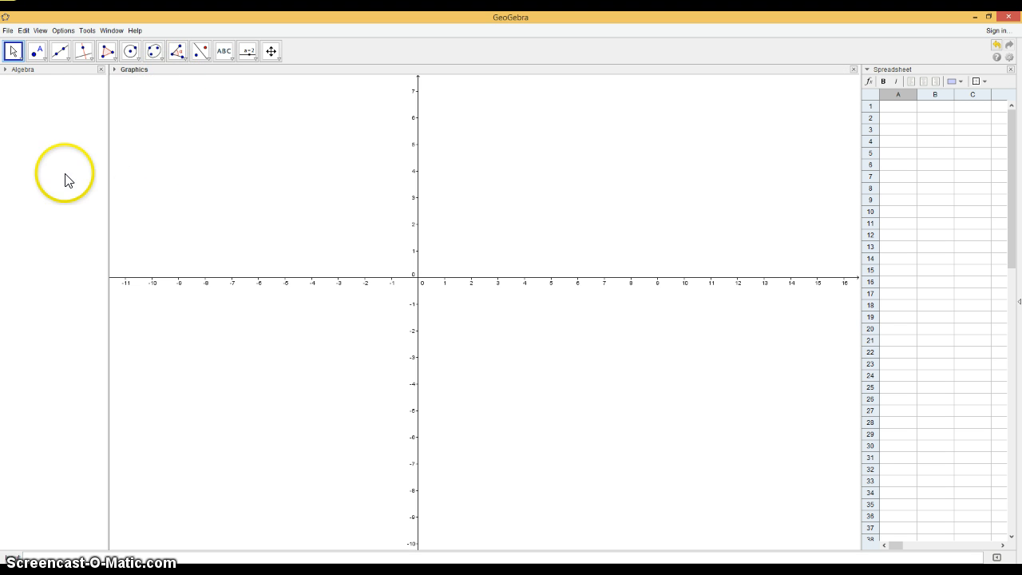
Step: Place a free point in the second quadrant at about (-2.28, 2.18)
click(36, 51)
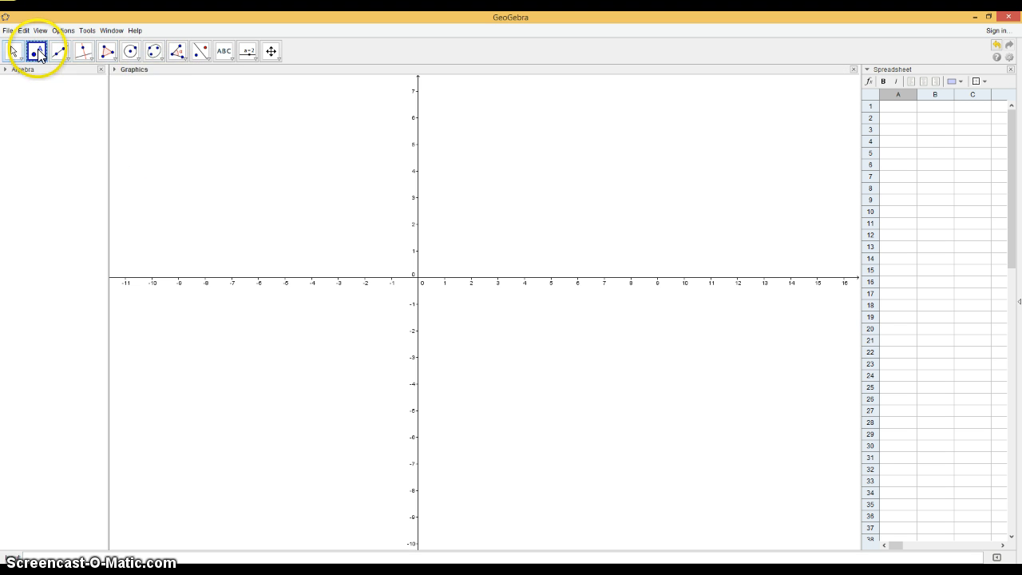
click(357, 219)
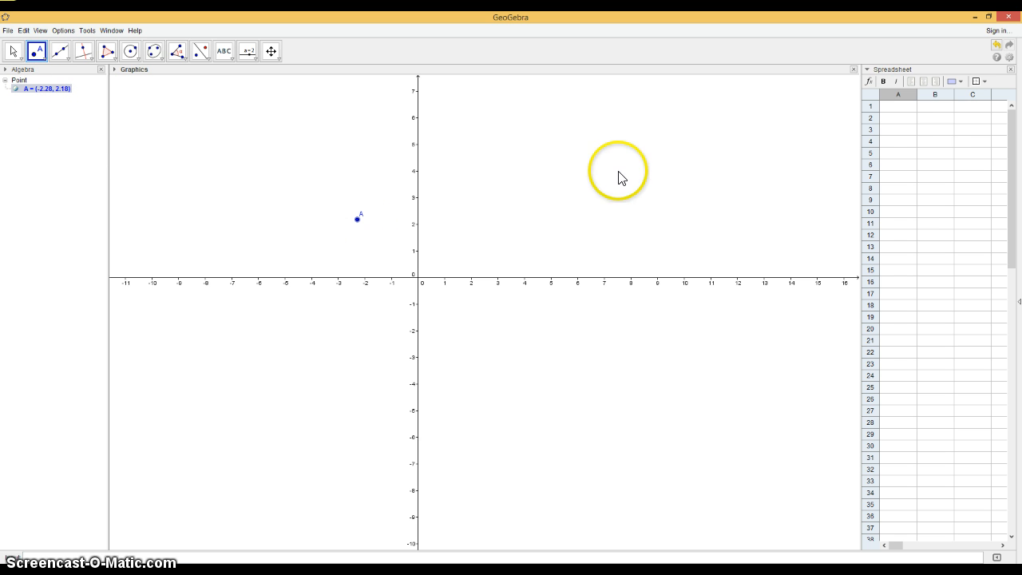
Step: Enter 3 in cell A1 and 4 in cell B1, and create a list of points from the two cells
click(906, 109)
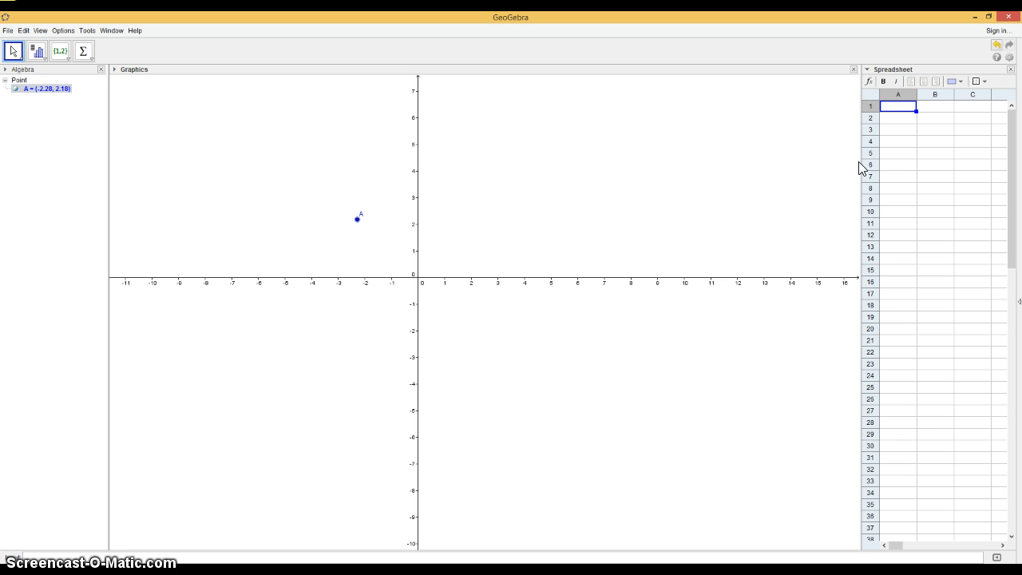
text(3)
click(932, 107)
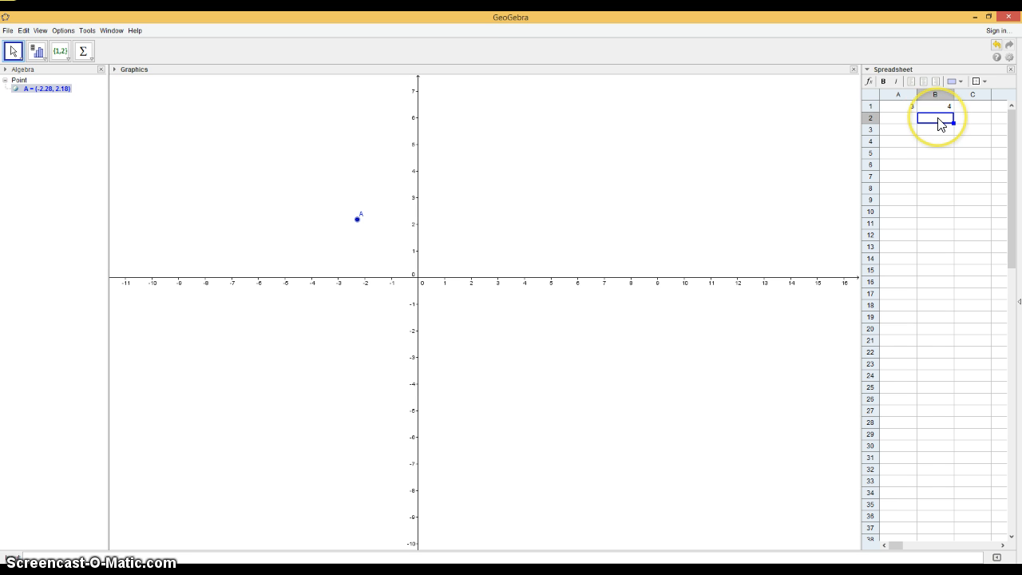
click(899, 109)
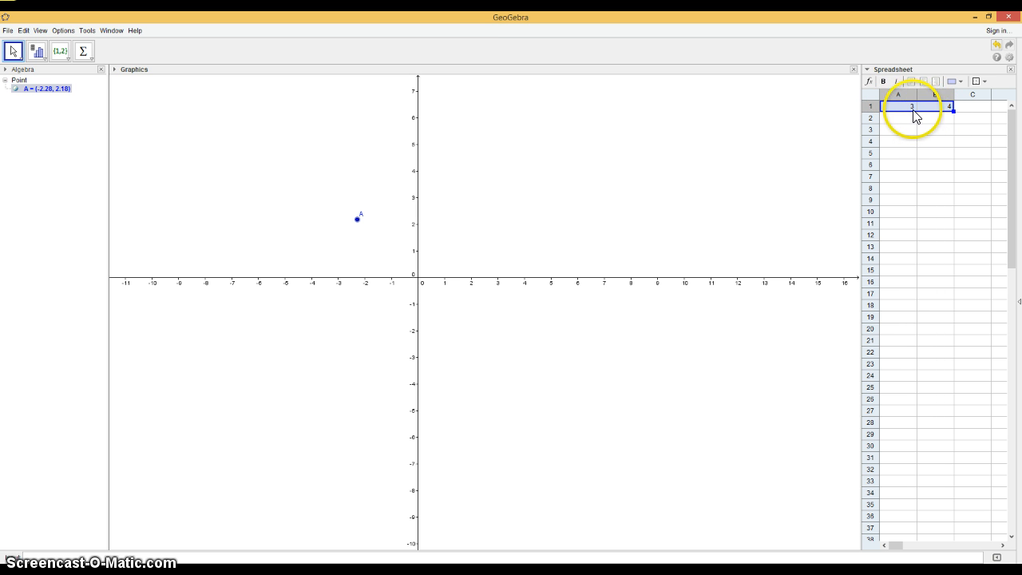
right_click(920, 116)
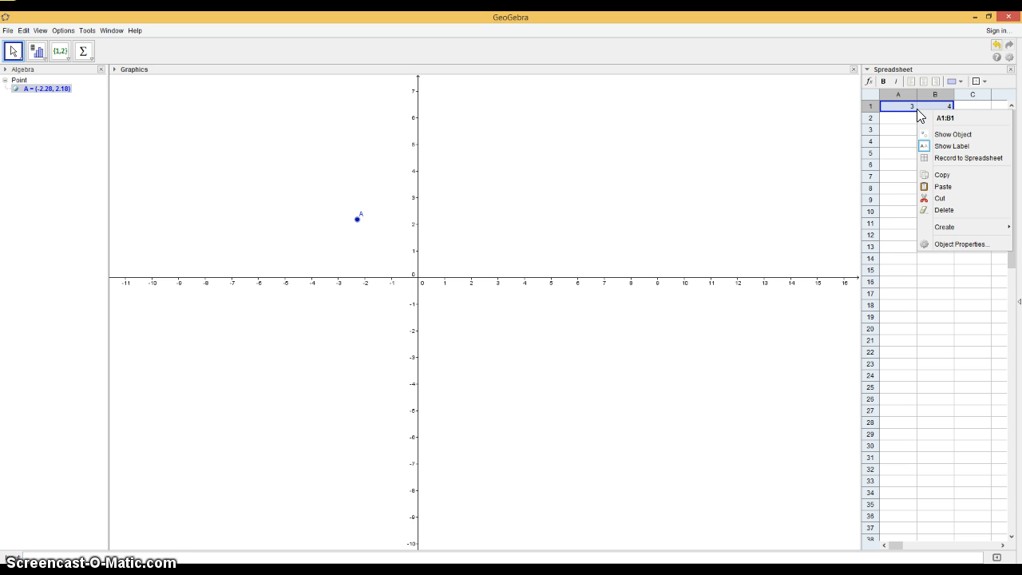
mouse_move(942, 227)
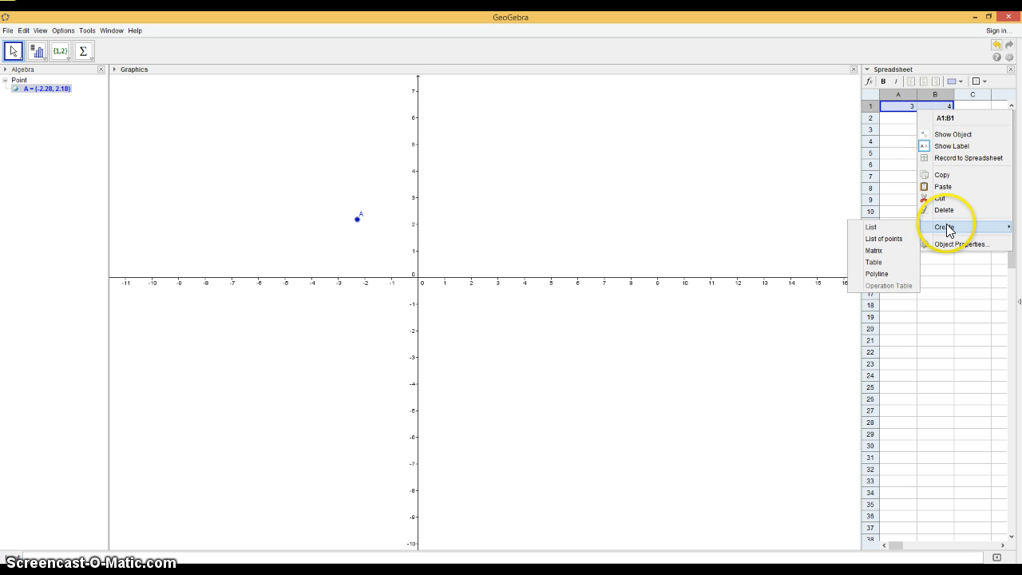
click(887, 239)
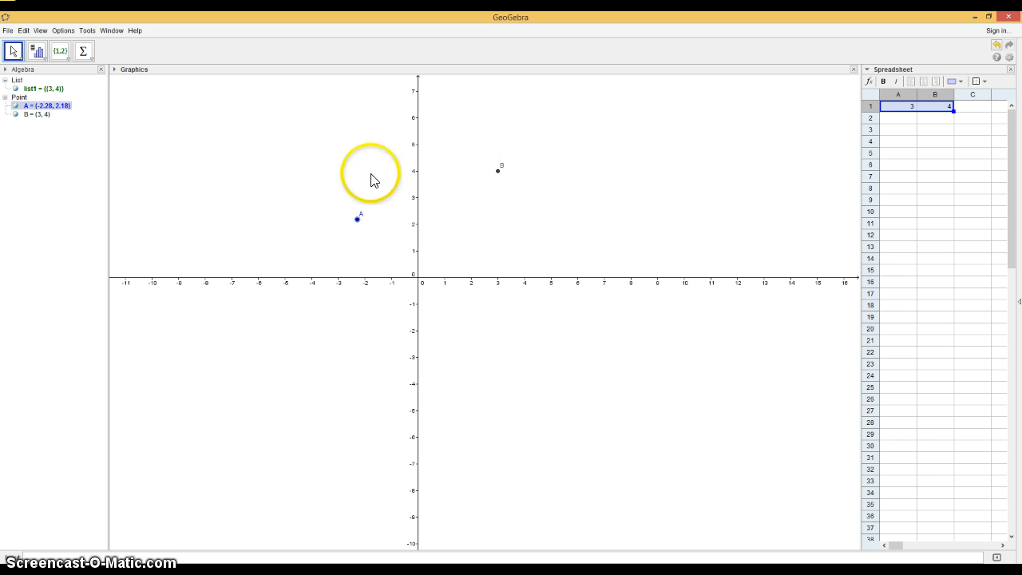
Step: Move point A to about (-4.76, 3.78) and point B to about (4.72, 3.7) on the graph
click(357, 219)
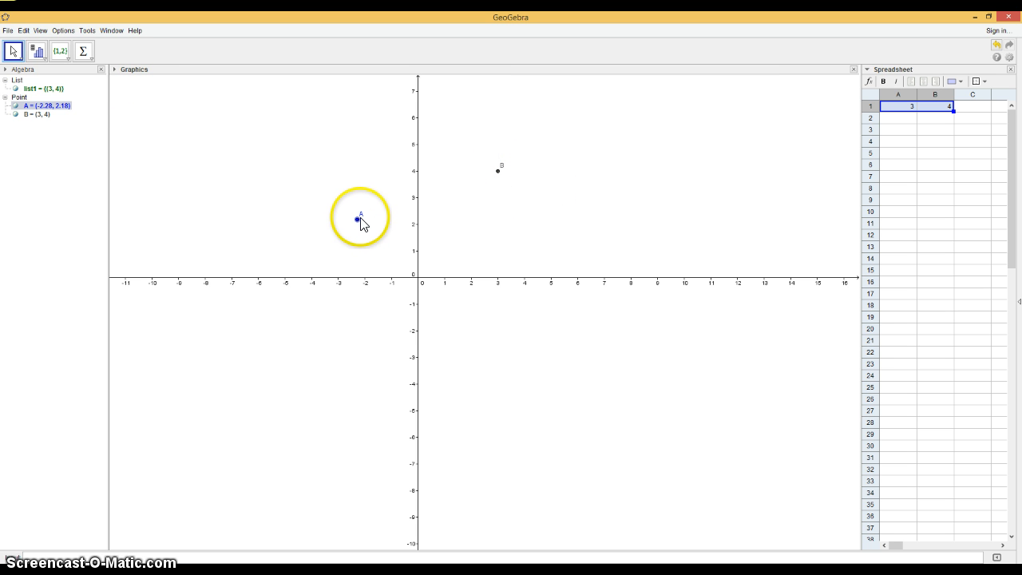
click(141, 72)
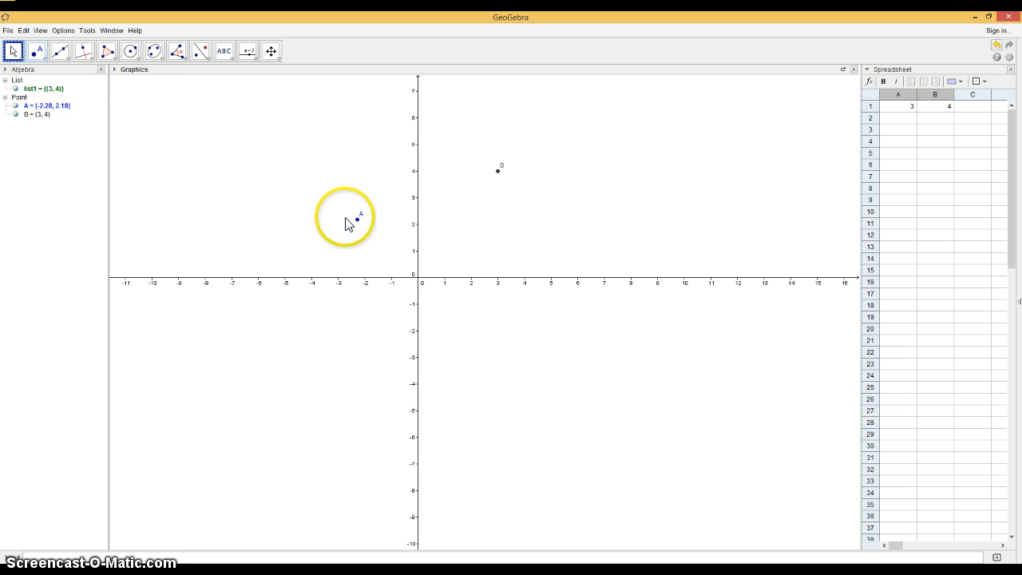
drag(357, 220, 292, 176)
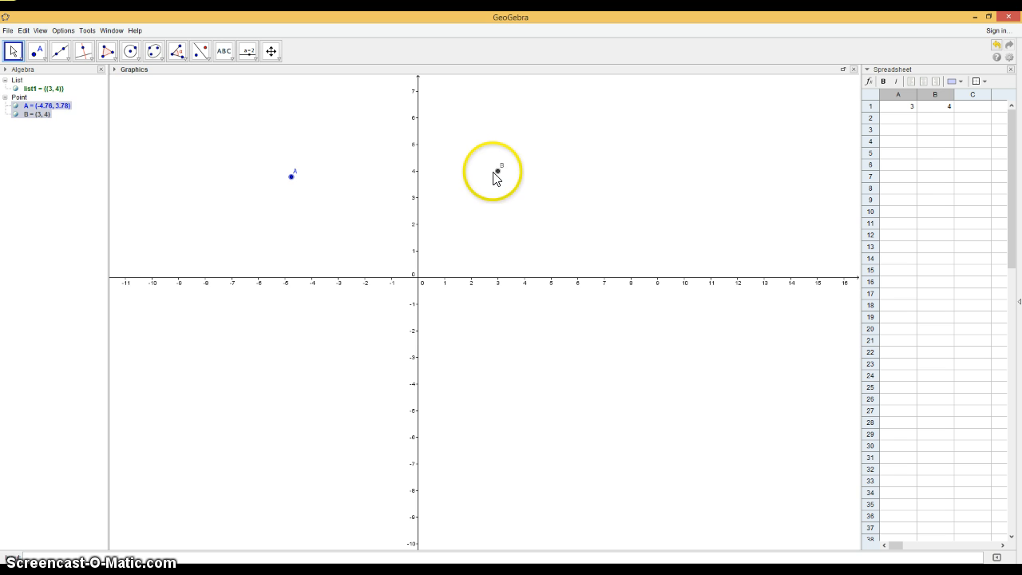
drag(493, 172, 602, 178)
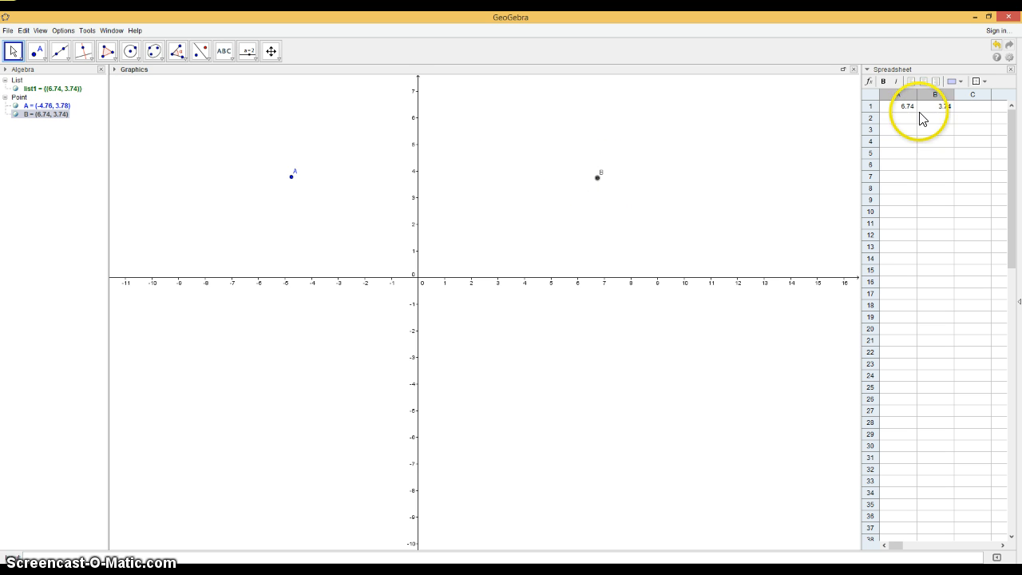
drag(601, 188, 536, 192)
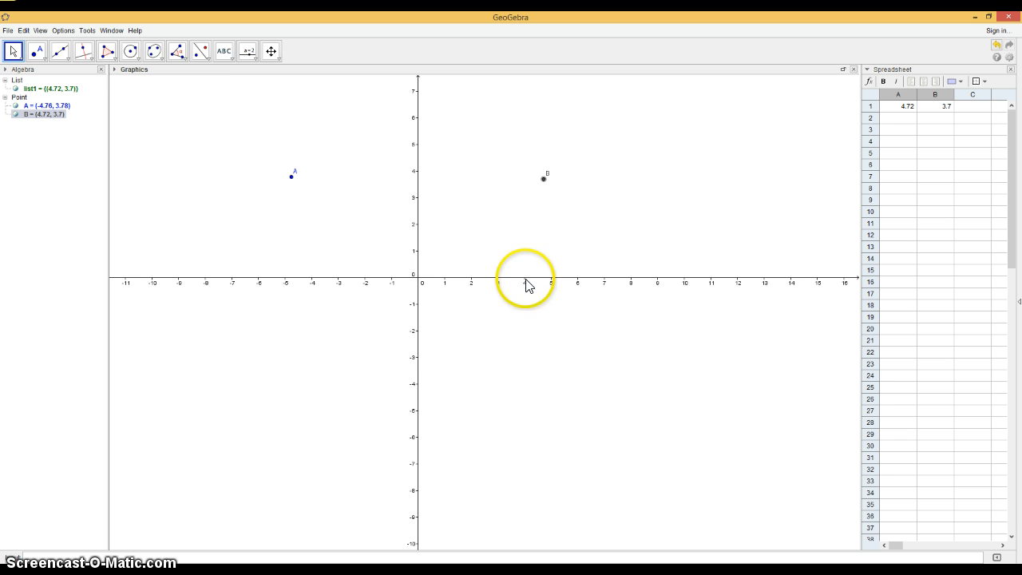
Step: Place a point on the x-axis at about x = 5.44 and move it along the axis to about x = 4.1
click(35, 55)
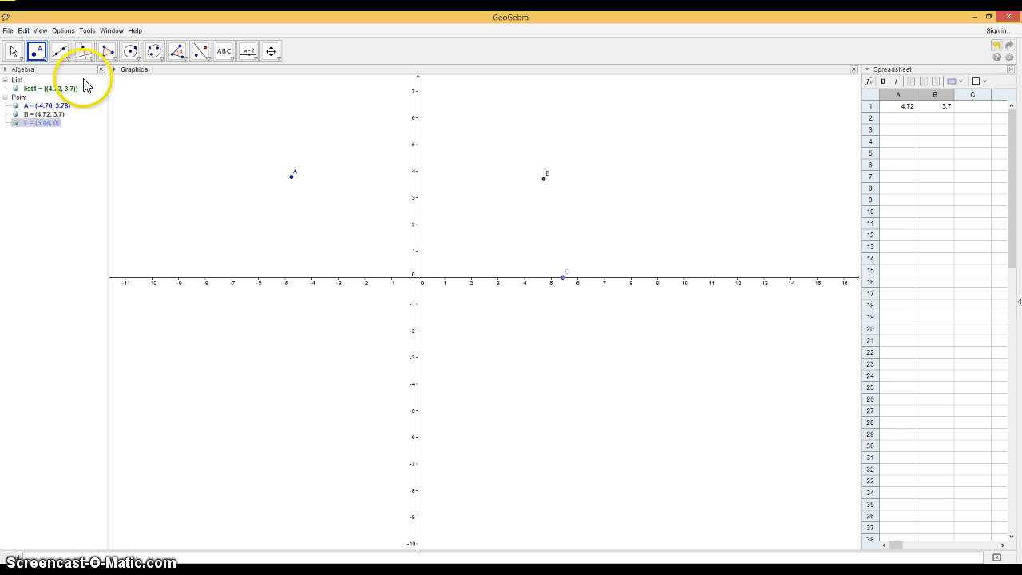
click(14, 52)
click(562, 278)
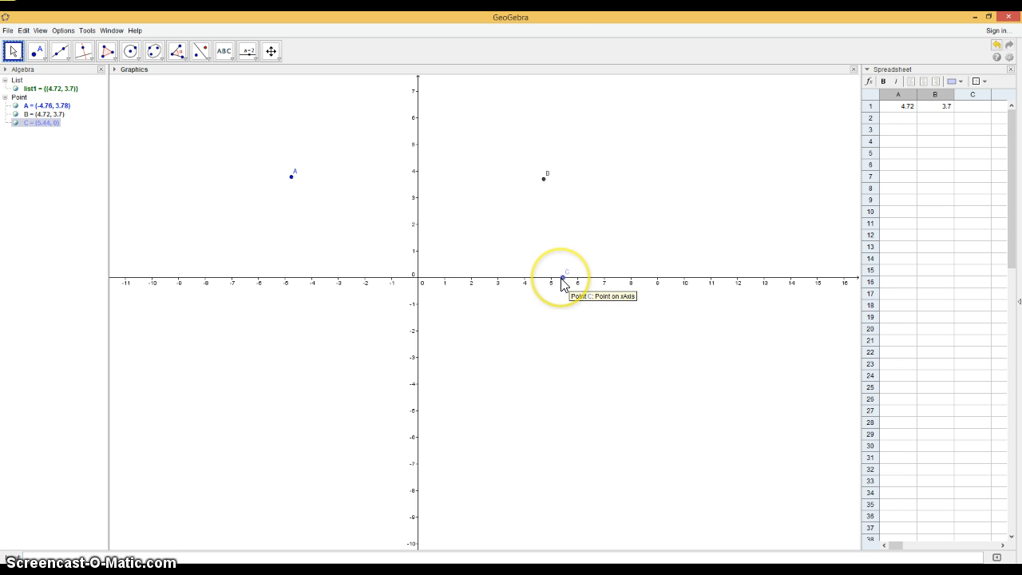
drag(563, 282, 517, 349)
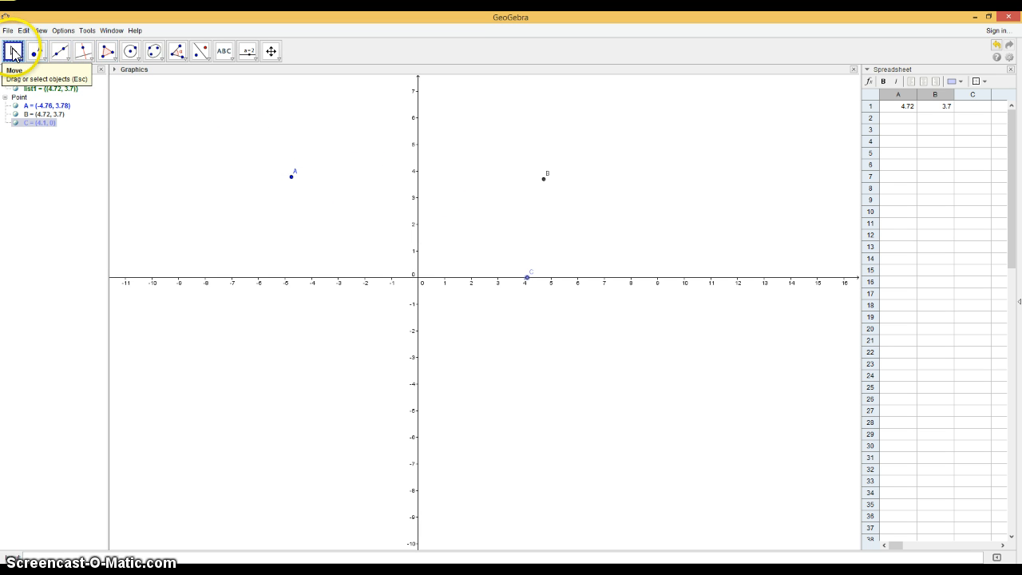
Step: Delete points A, B and C, the point list, and the values in cells A1 and B1
shift+click(50, 106)
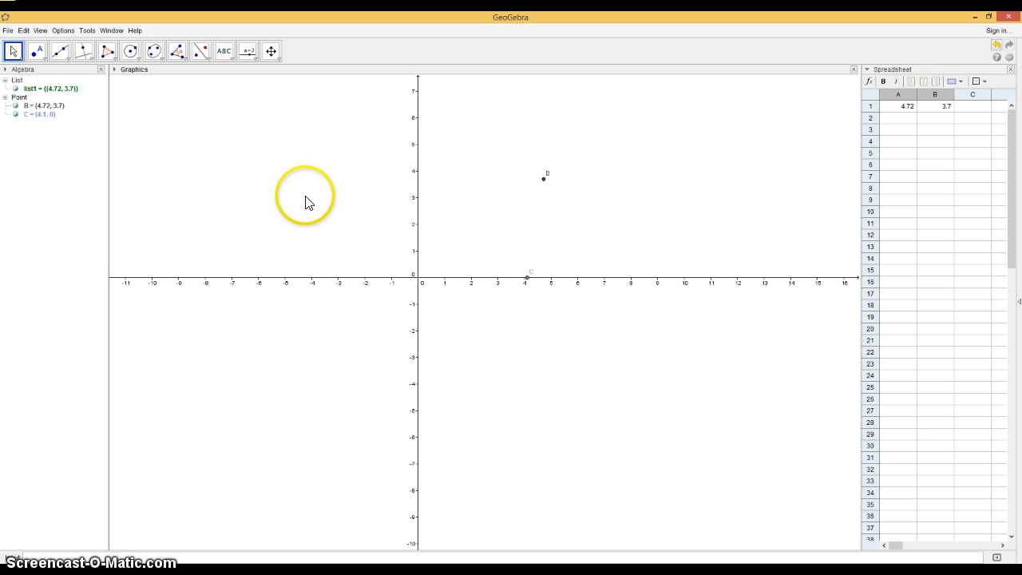
key(Delete)
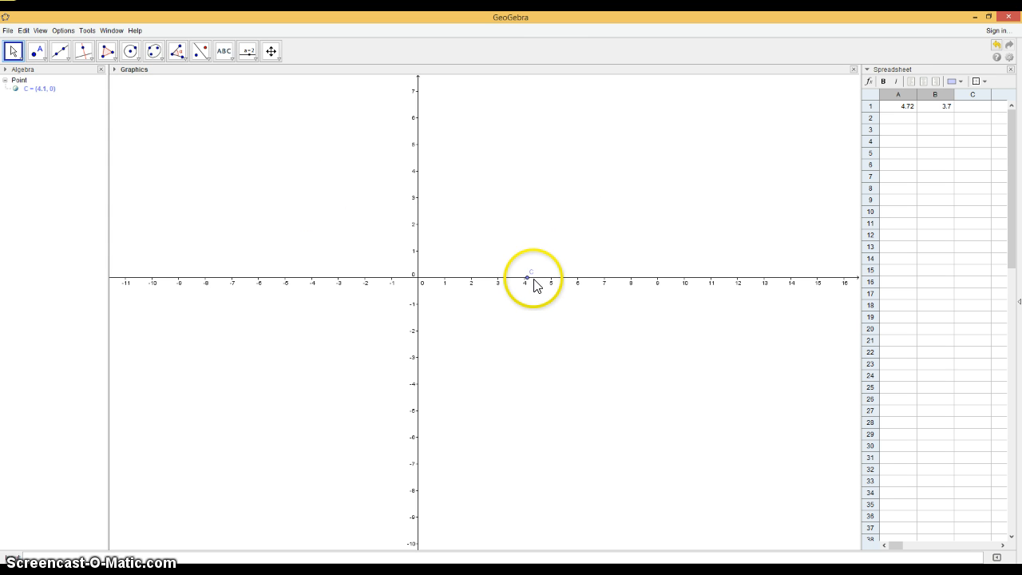
key(Delete)
drag(899, 106, 935, 107)
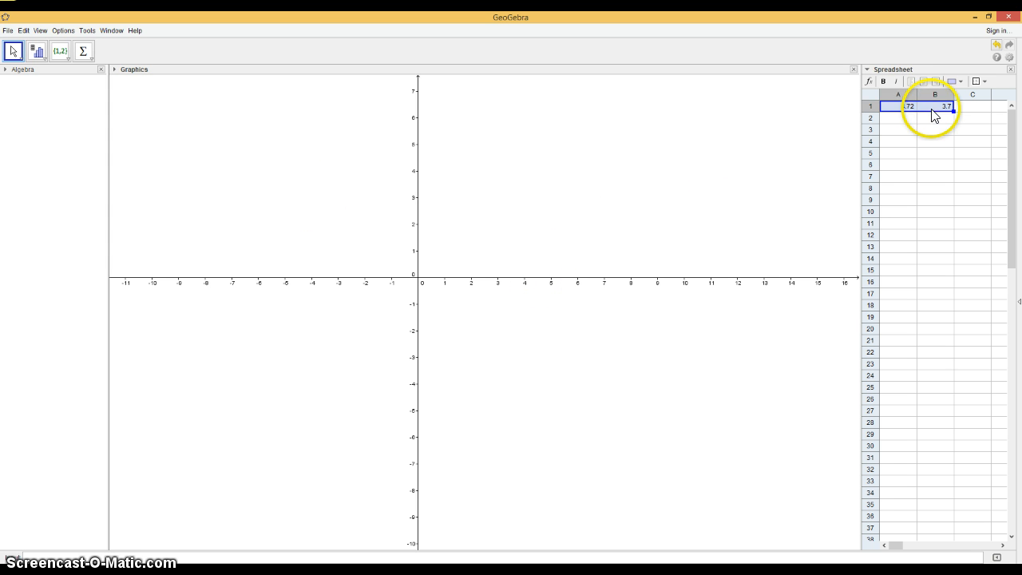
key(Delete)
Step: Turn on the coordinate grid in the graphics view
click(516, 229)
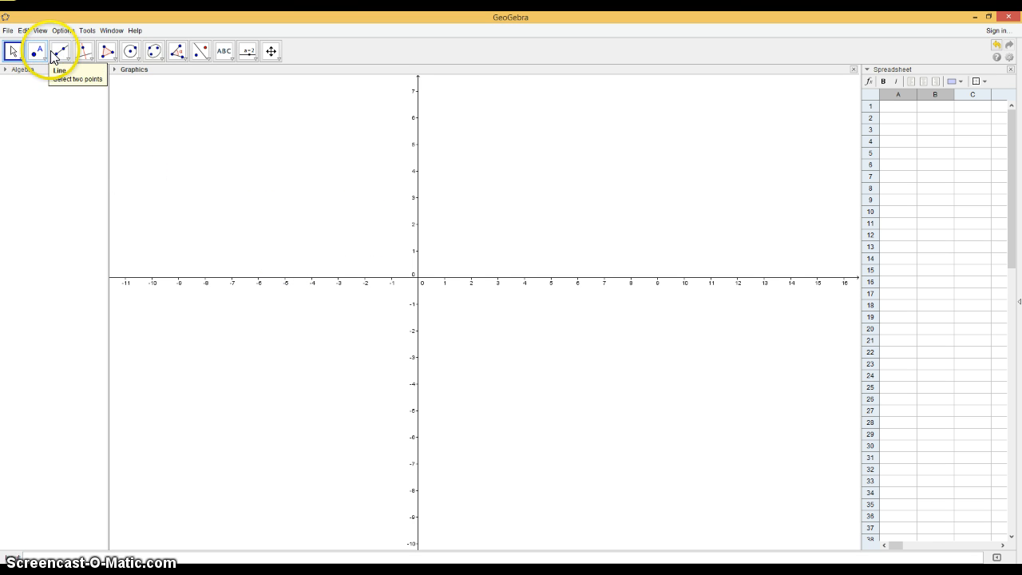
right_click(275, 210)
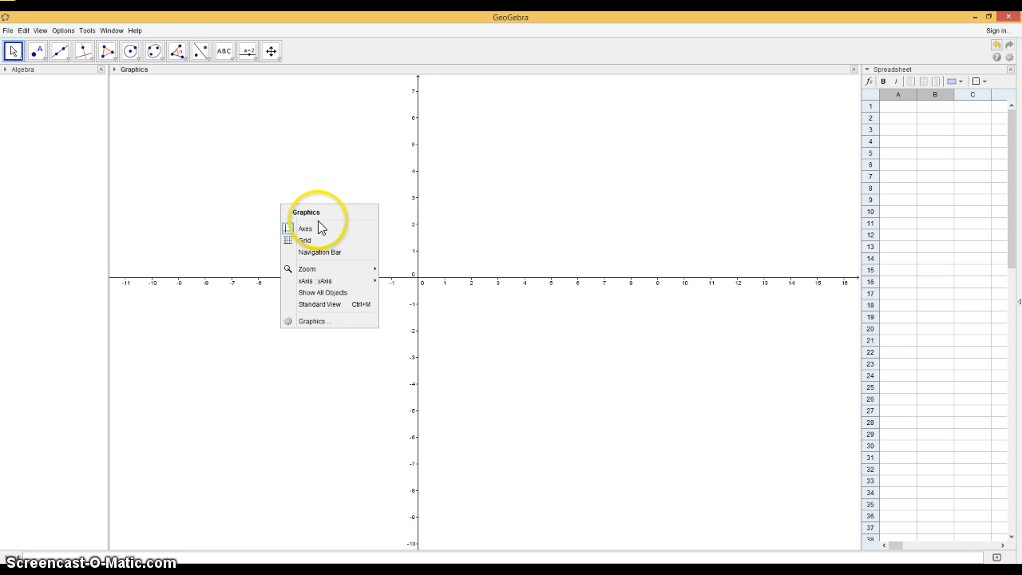
click(313, 240)
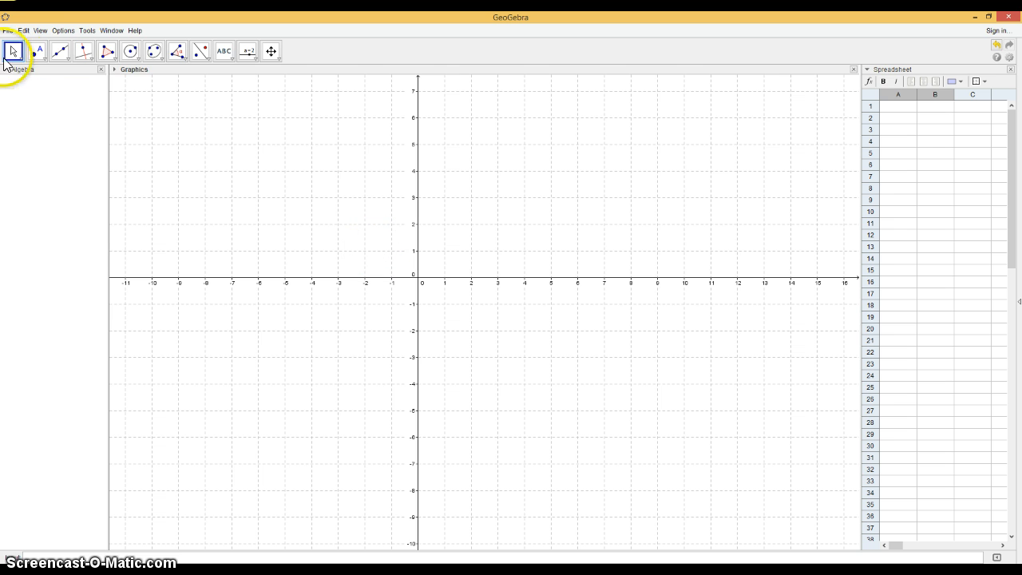
Step: Draw a triangle with the Polygon tool through the vertices (-5, 2), (-3, 1) and (-1, 5)
click(107, 55)
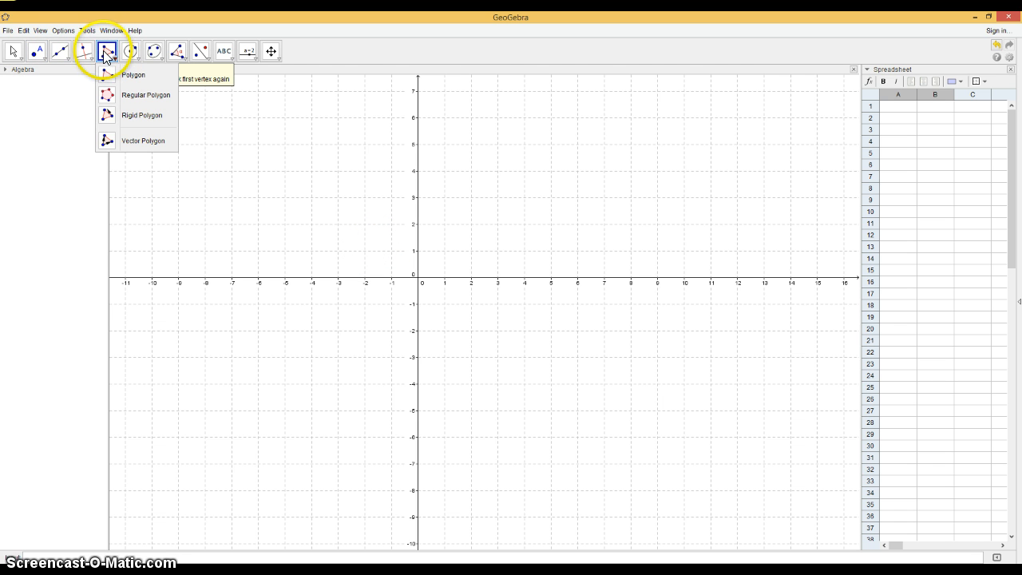
click(131, 75)
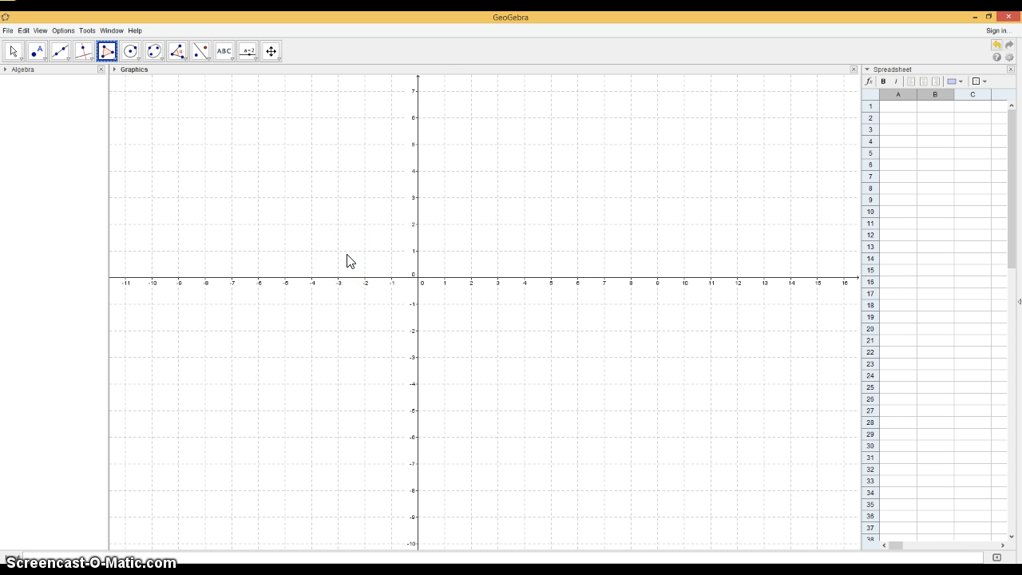
click(286, 224)
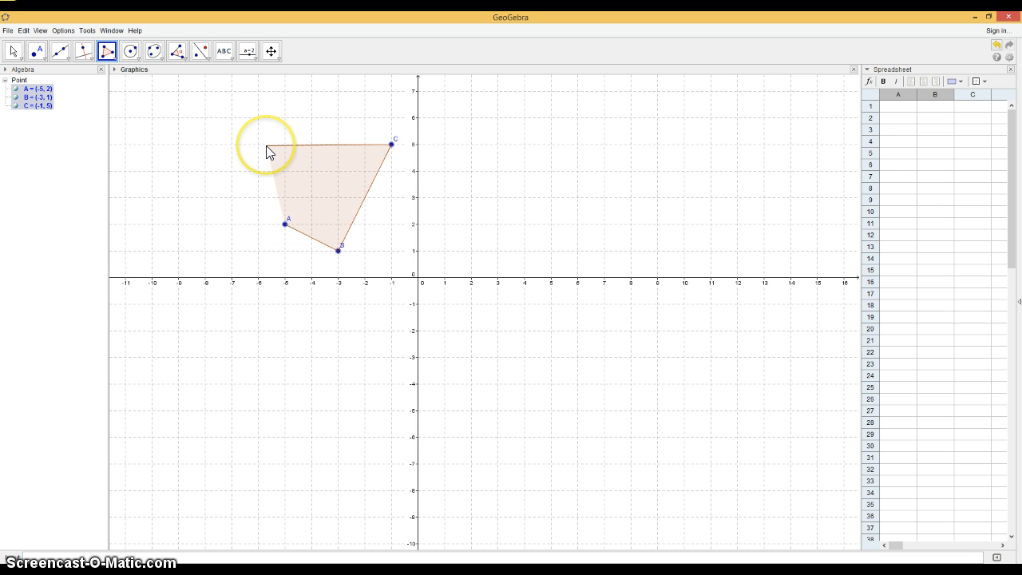
click(285, 223)
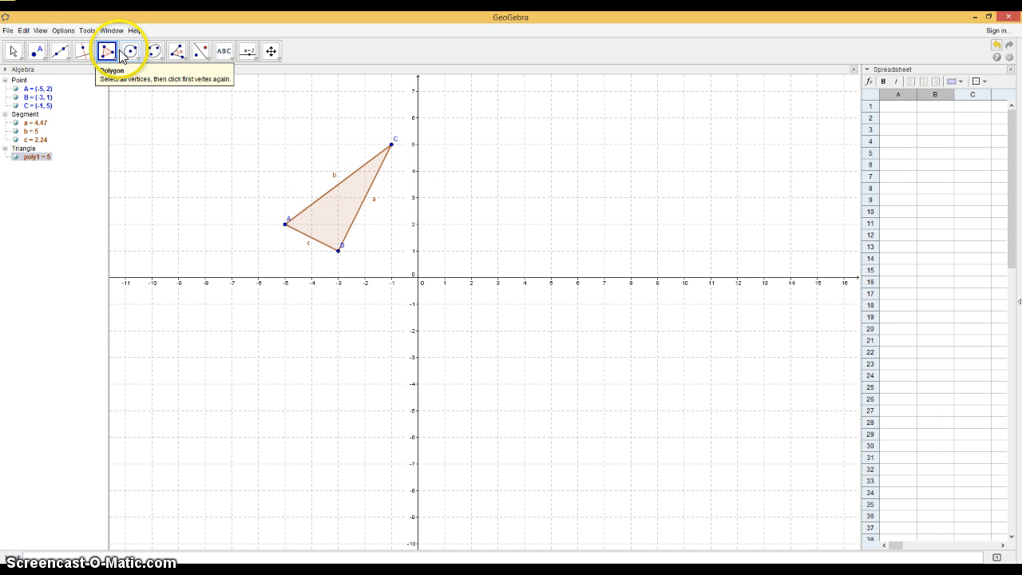
Step: Draw a second triangle with the Polygon tool through the vertices (1, -1), (5, -4) and (3, -5)
click(446, 311)
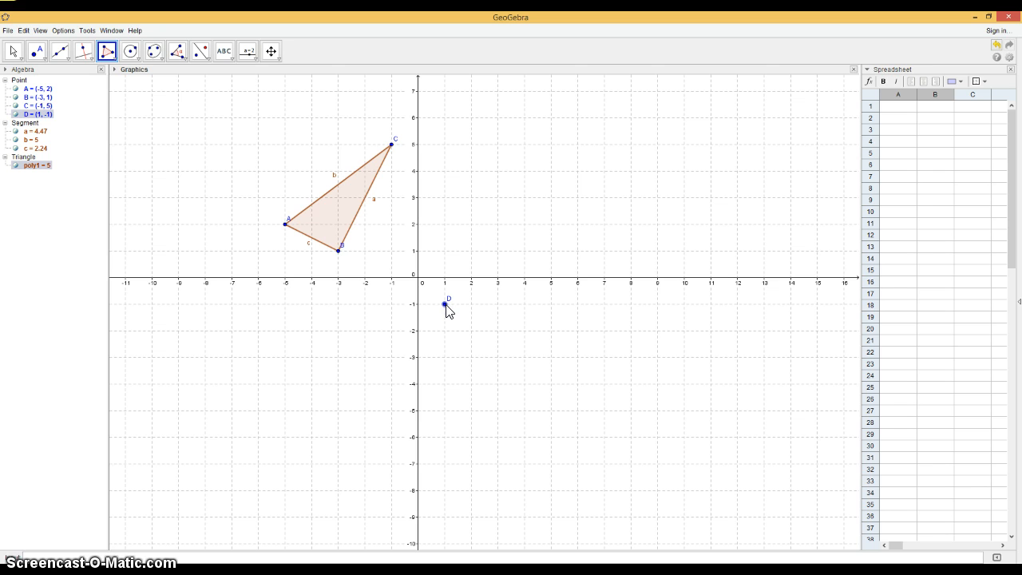
click(514, 365)
click(543, 388)
mouse_move(546, 389)
mouse_down()
mouse_move(548, 304)
mouse_move(561, 405)
mouse_move(552, 393)
mouse_up()
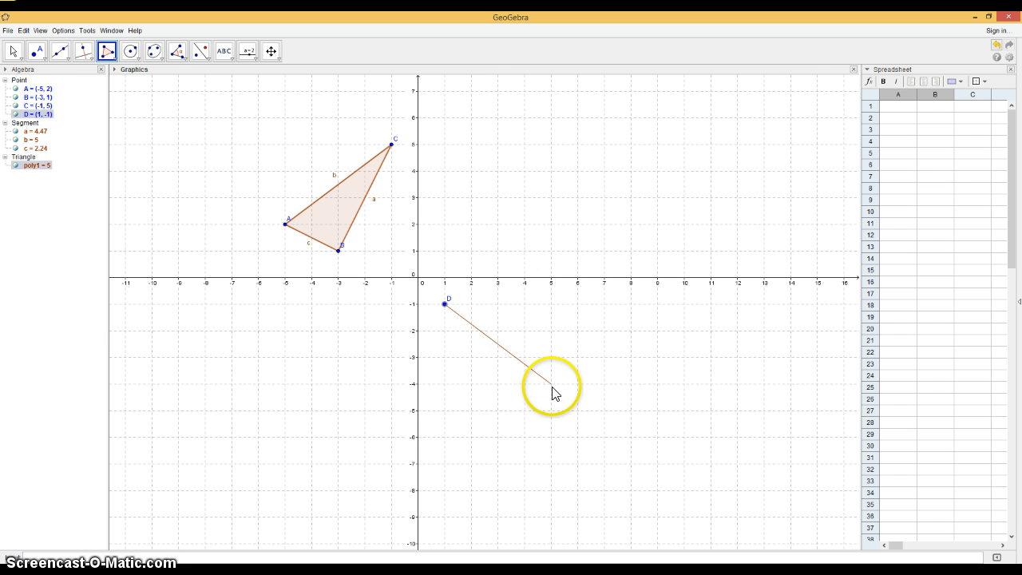
click(550, 387)
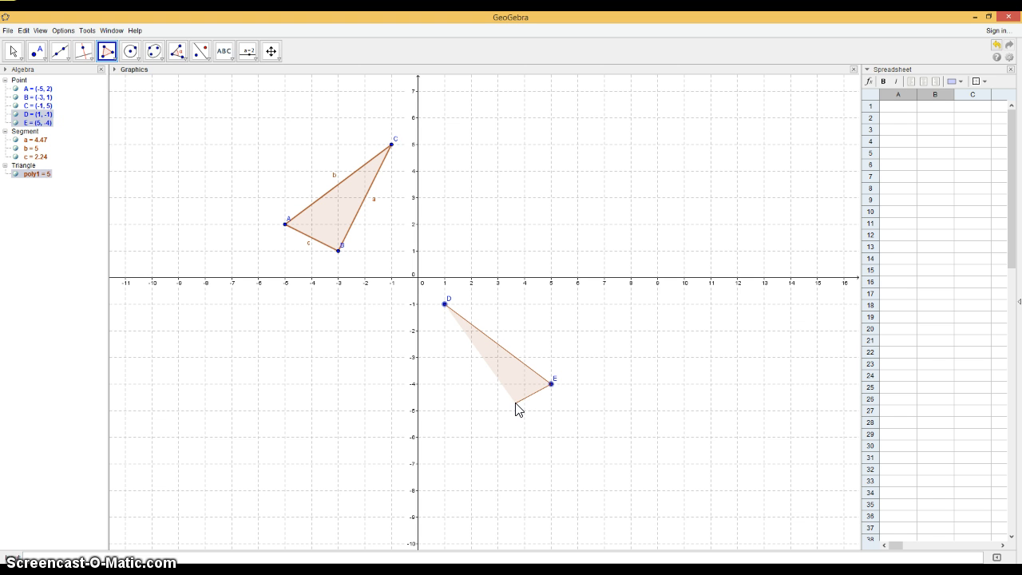
mouse_move(516, 410)
mouse_down()
mouse_move(502, 317)
mouse_move(511, 428)
mouse_move(499, 411)
mouse_up()
drag(484, 371, 445, 305)
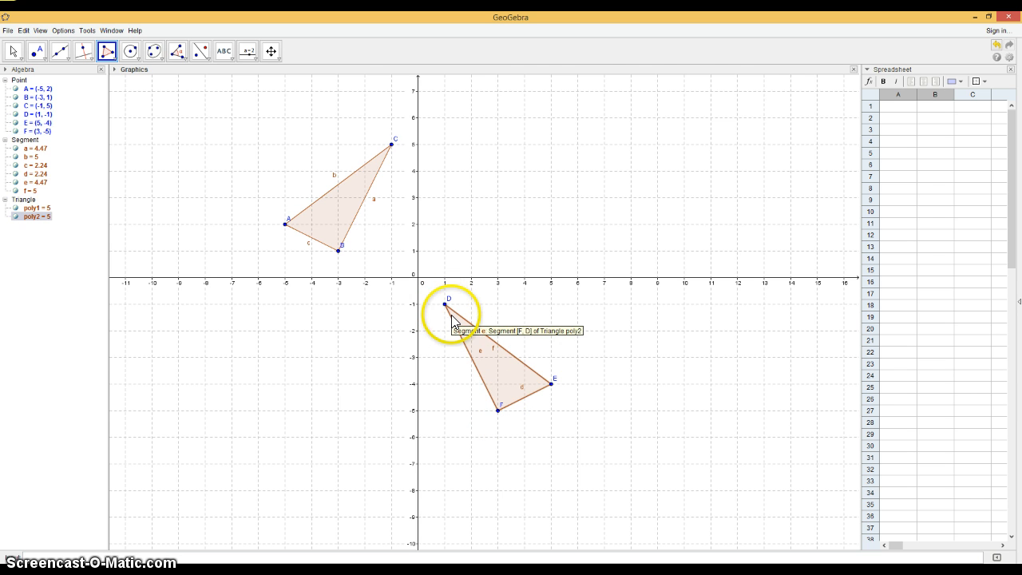
click(445, 305)
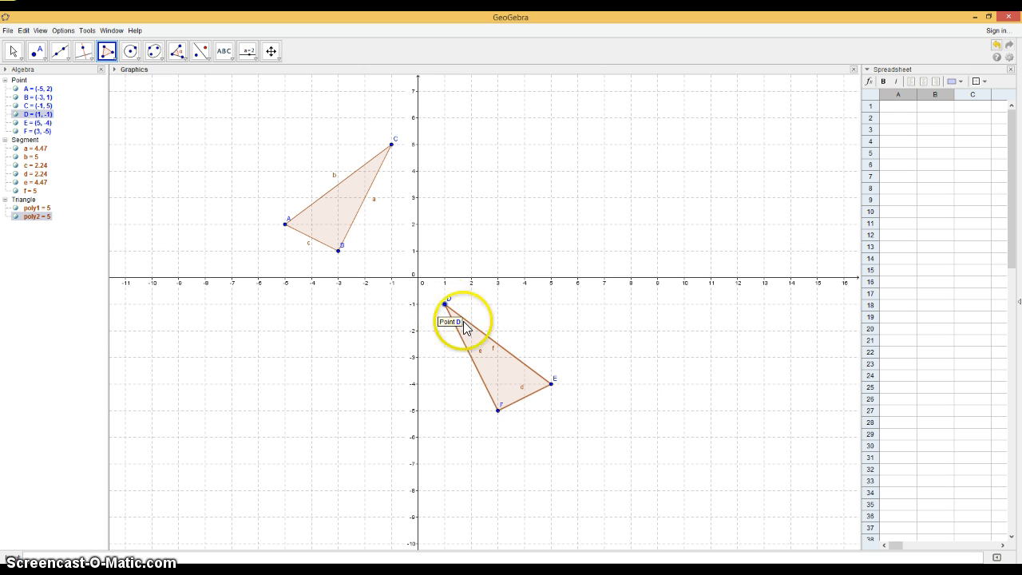
click(445, 305)
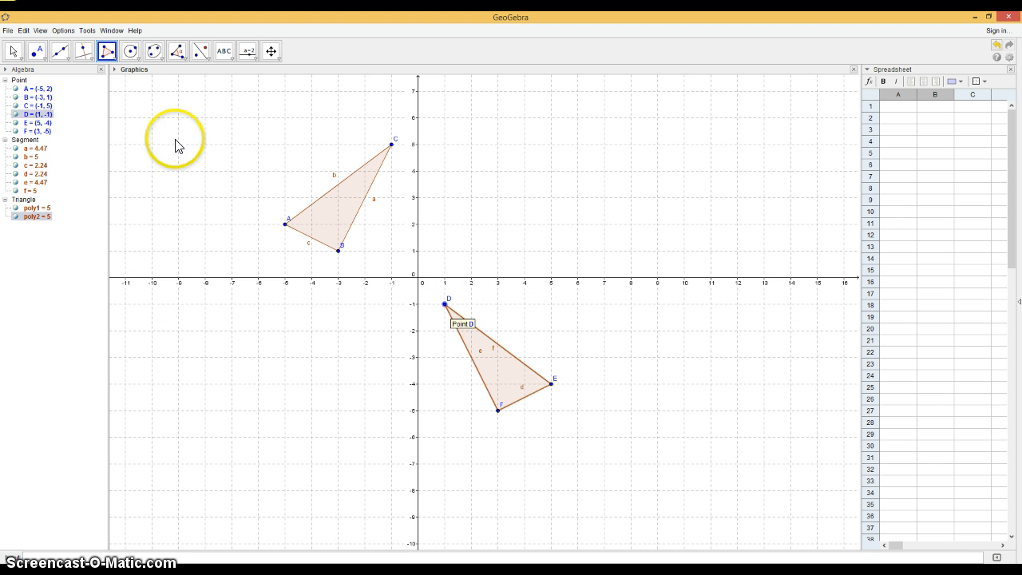
Step: Rename the second triangle's vertex D at (1, -1) as R in its object properties
right_click(40, 121)
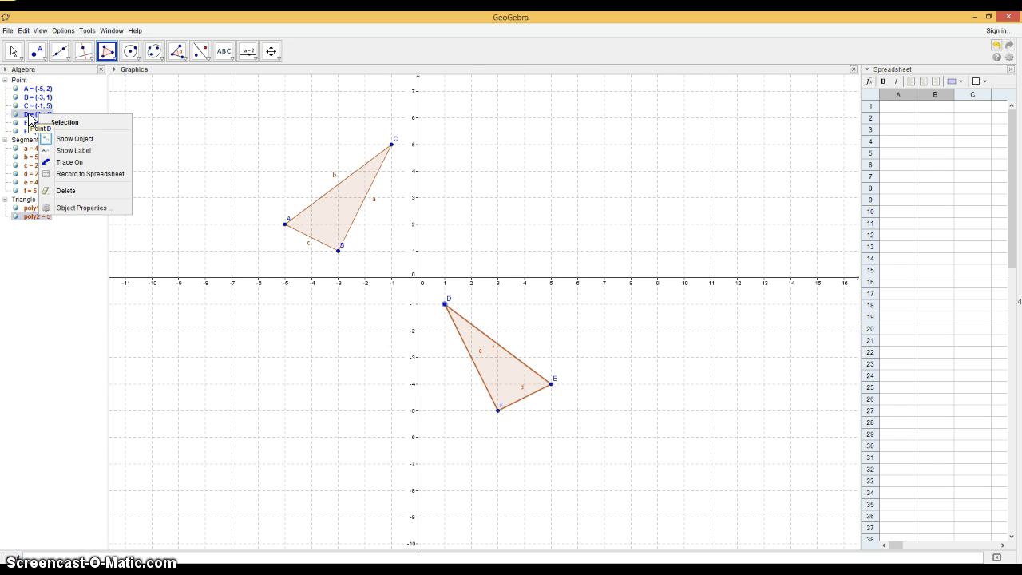
click(79, 208)
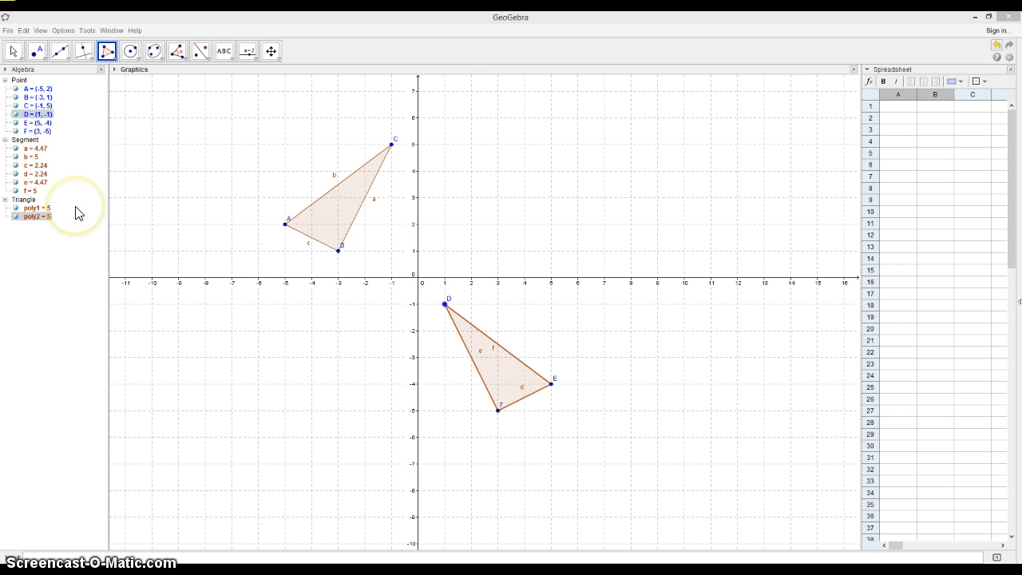
click(226, 221)
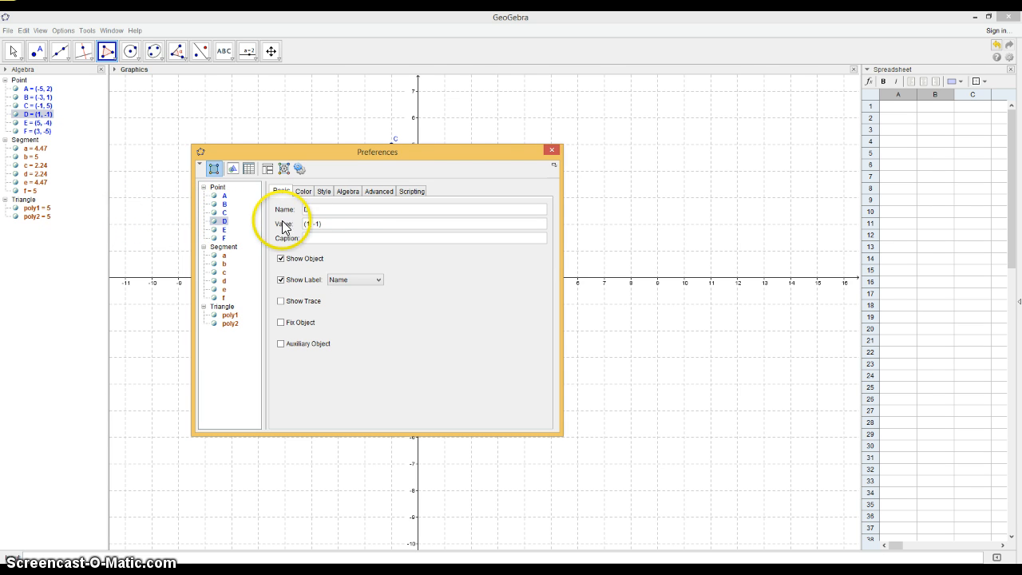
click(301, 210)
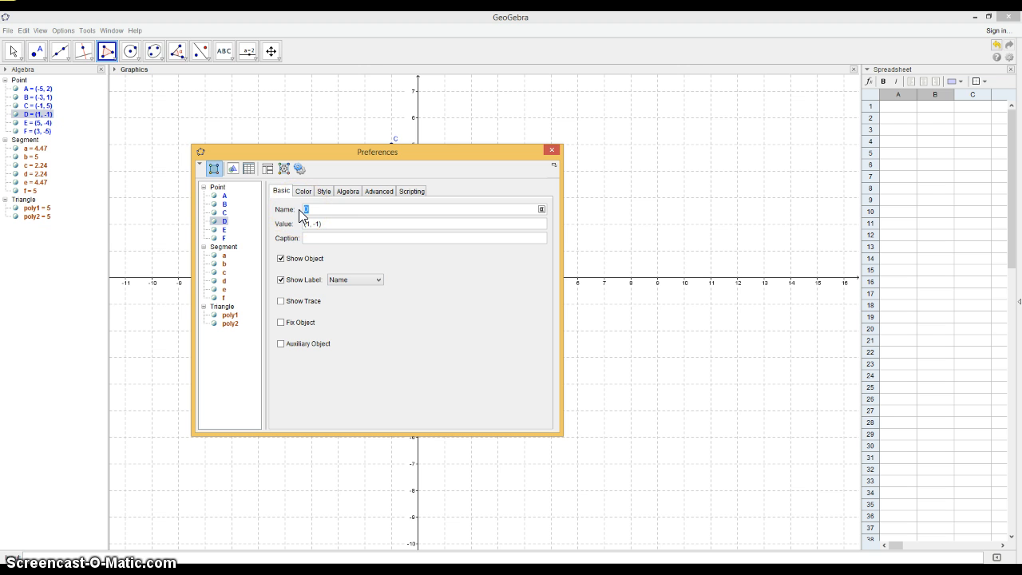
text(R)
click(328, 230)
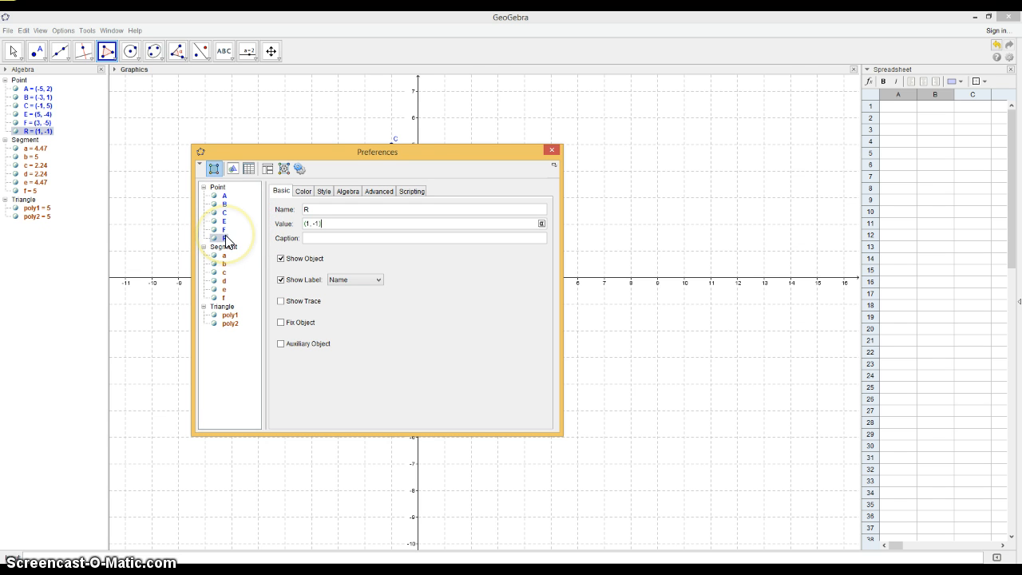
Step: Rename vertex F at (3, -5) as Q and vertex E at (5, -4) as P, and close the object properties
drag(324, 155, 647, 126)
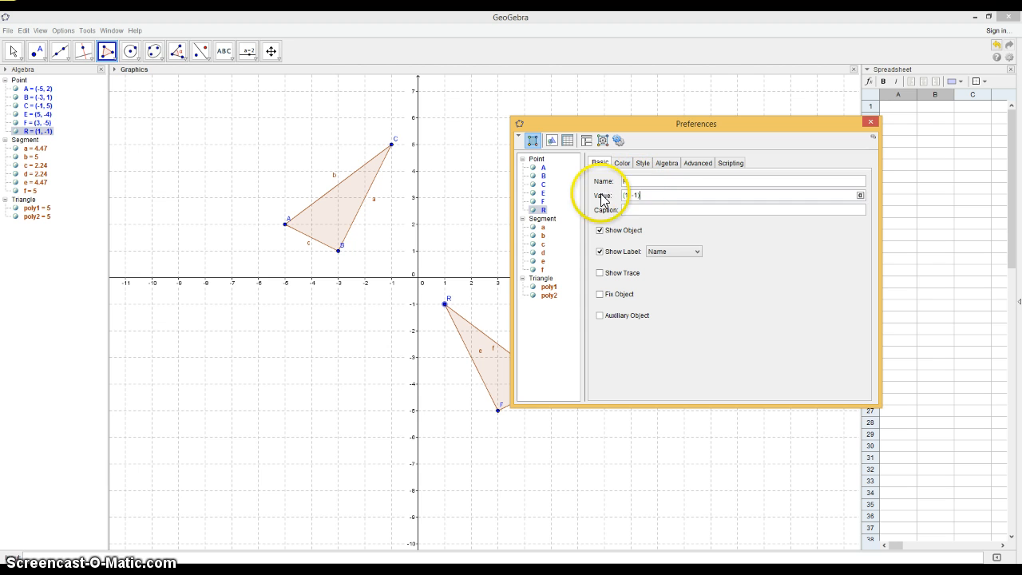
ctrl+click(543, 203)
click(543, 202)
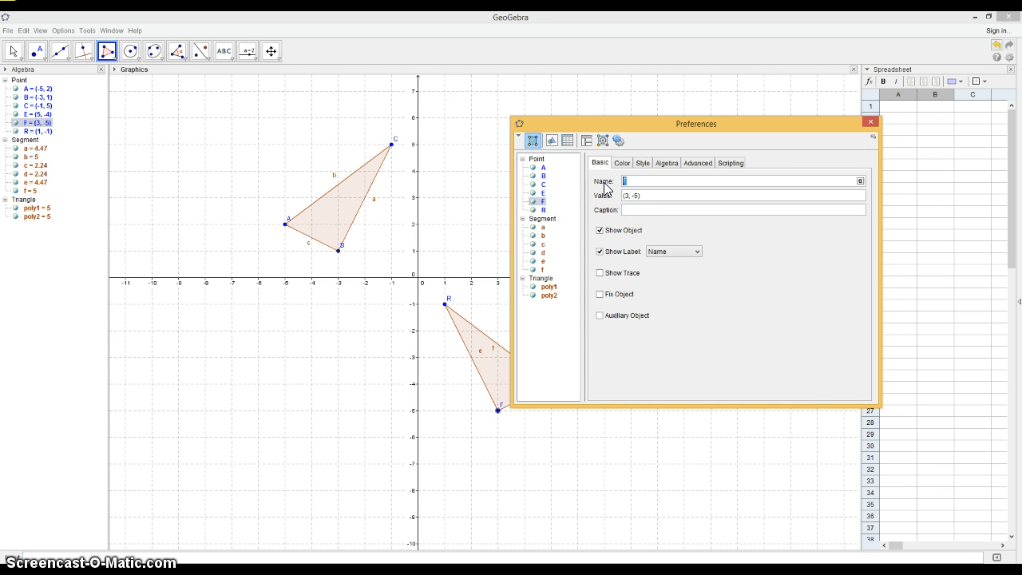
click(671, 197)
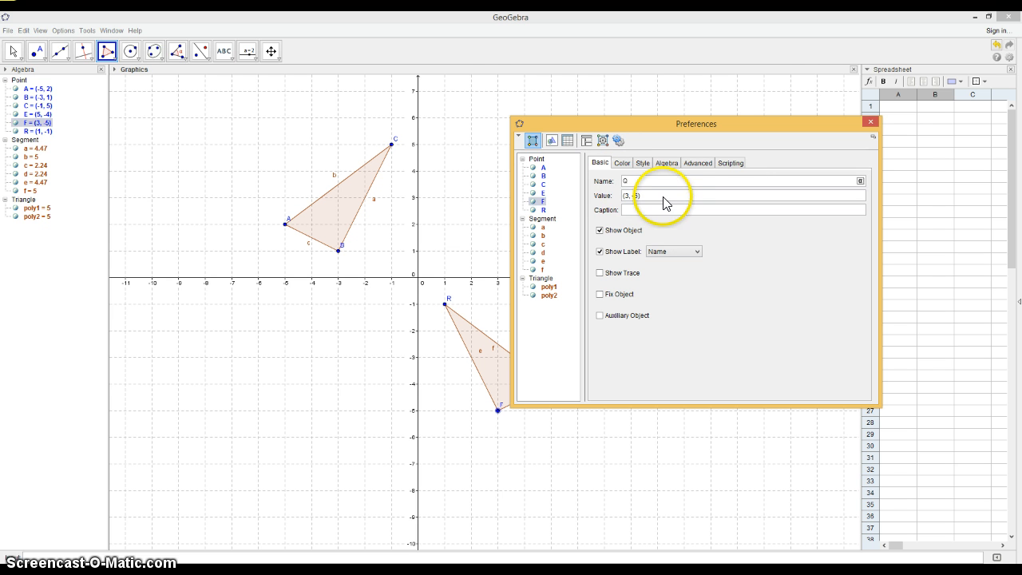
click(545, 194)
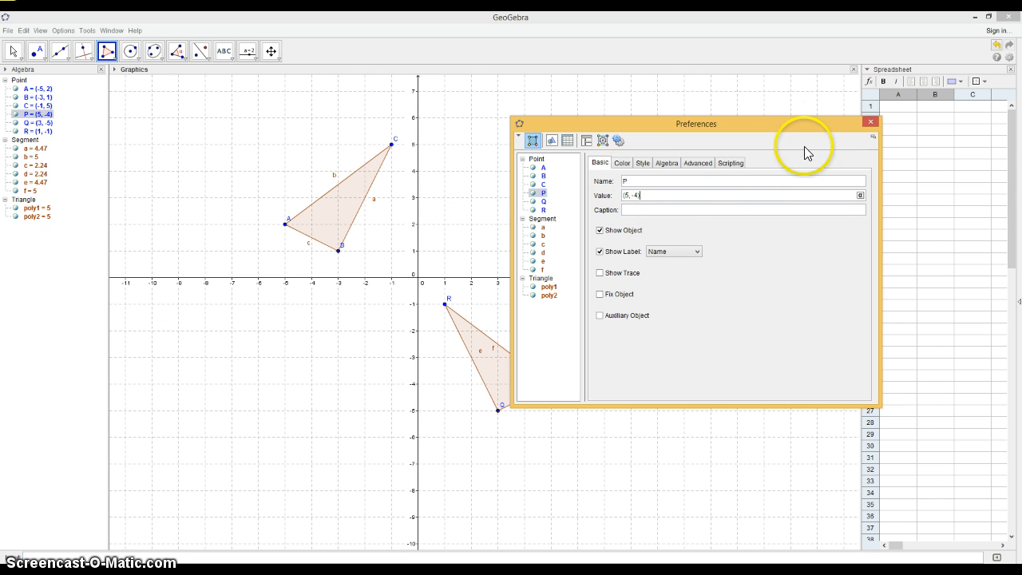
click(870, 122)
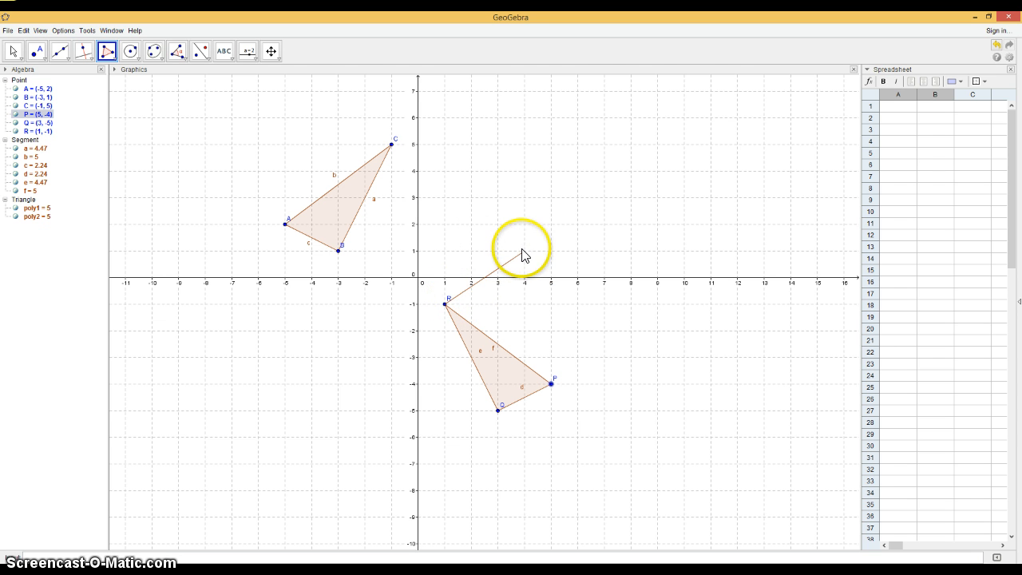
key(Escape)
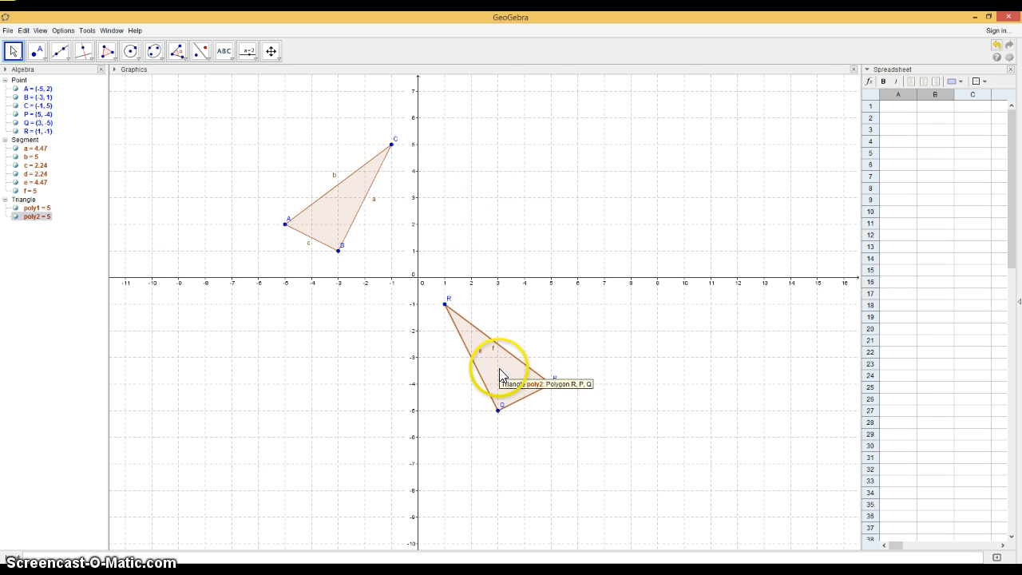
Step: Reflect triangle ABC about the y-axis with the Reflect about Line tool
click(205, 54)
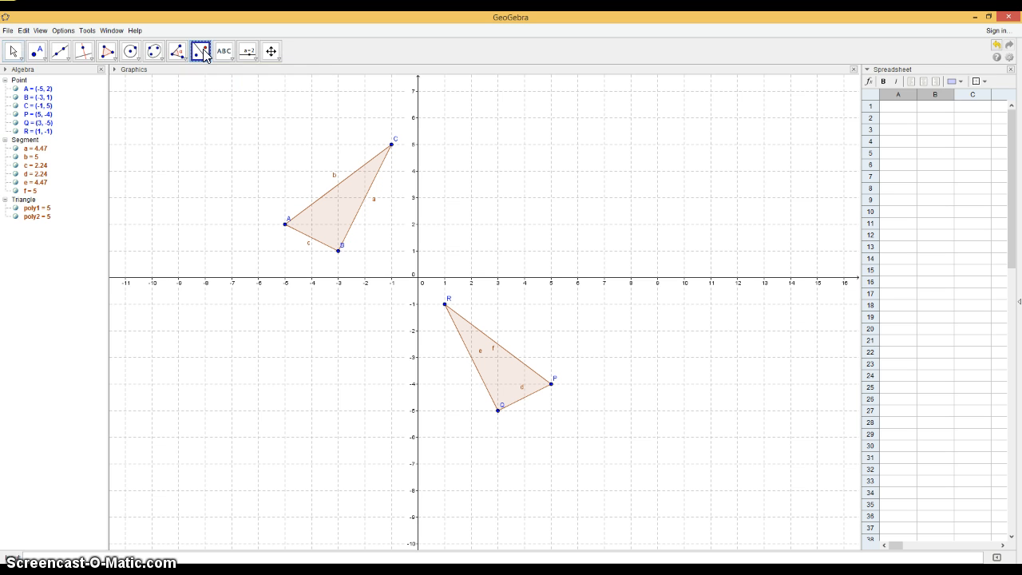
click(205, 54)
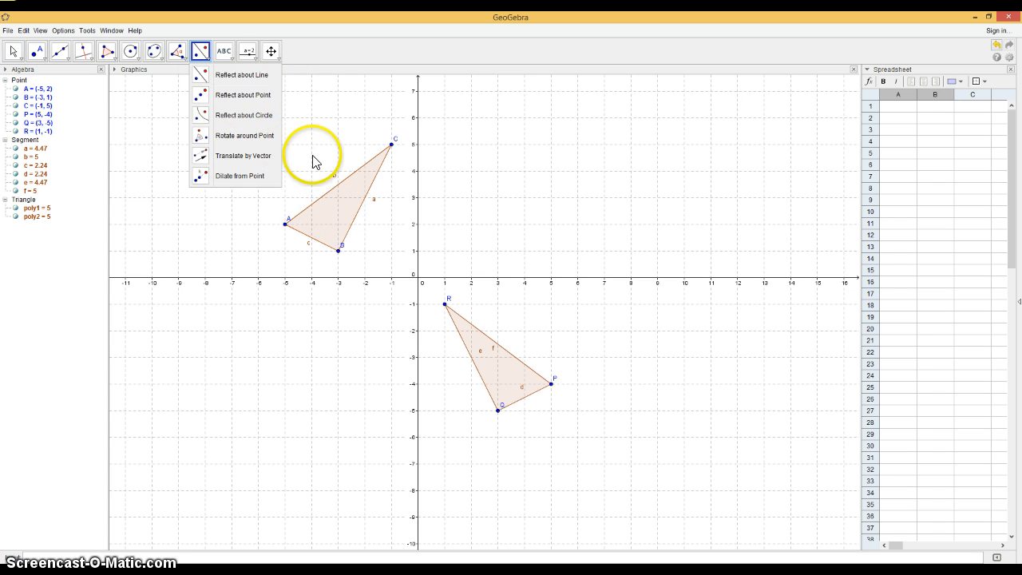
click(344, 208)
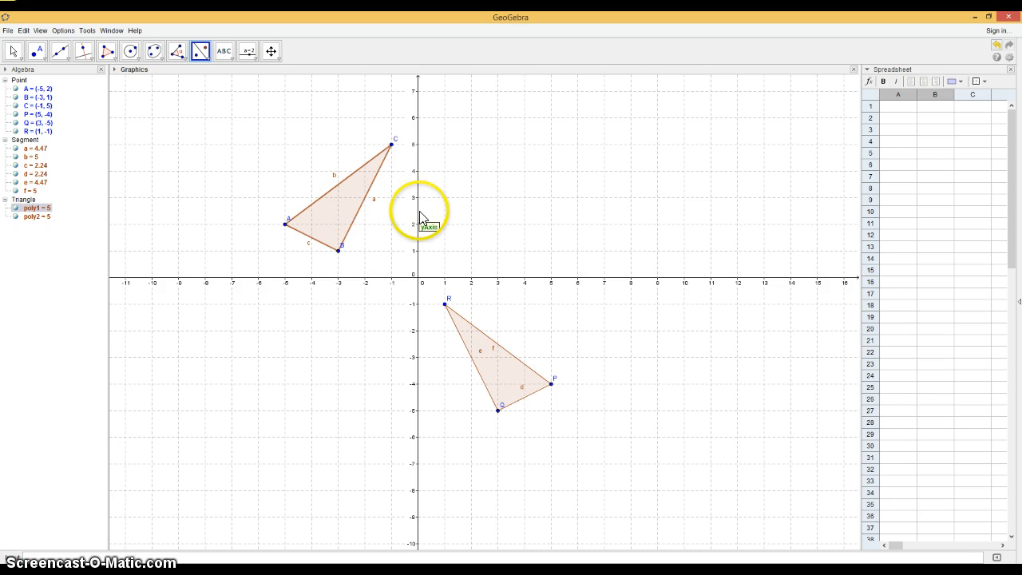
click(419, 218)
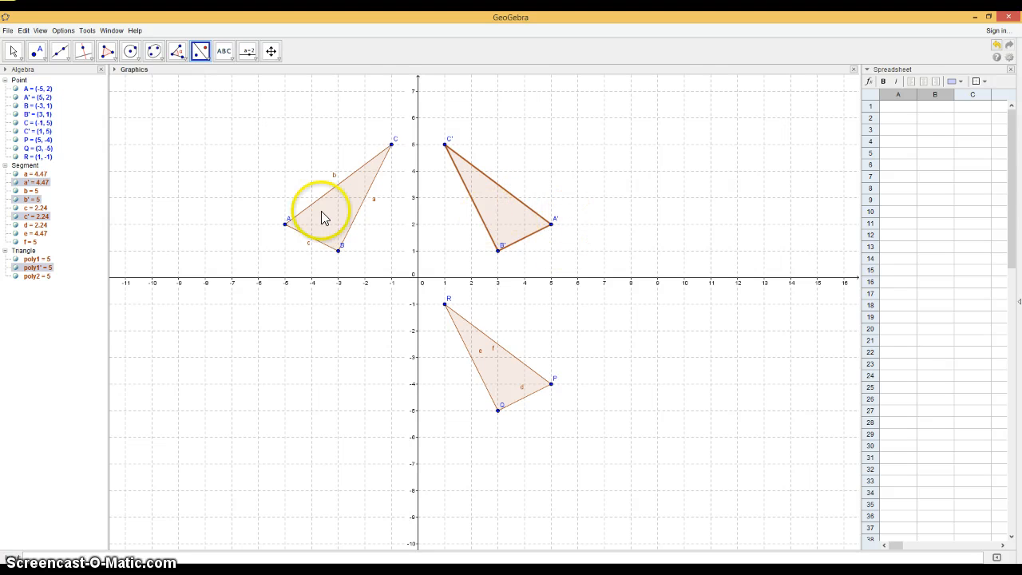
click(498, 249)
click(447, 142)
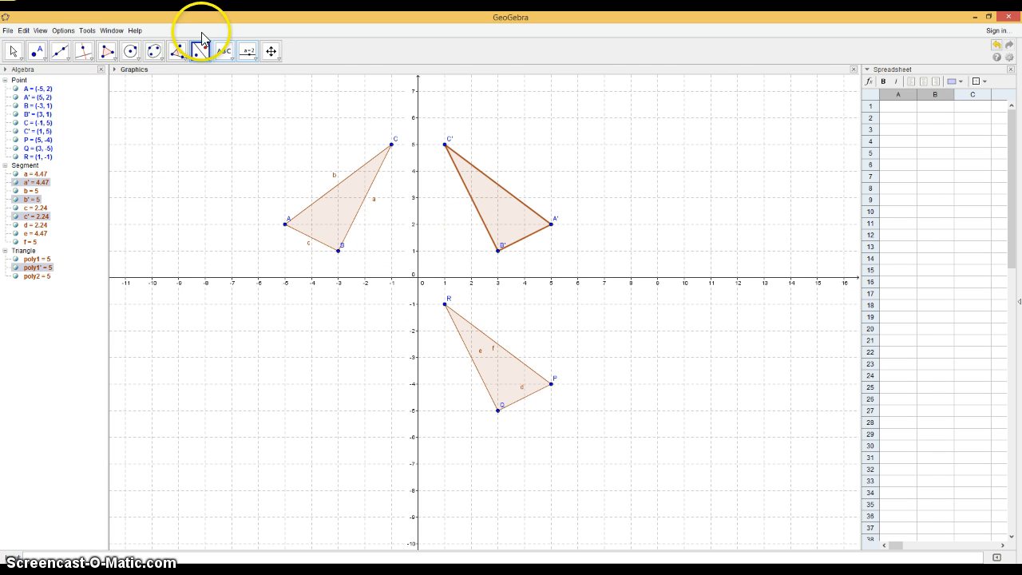
click(204, 56)
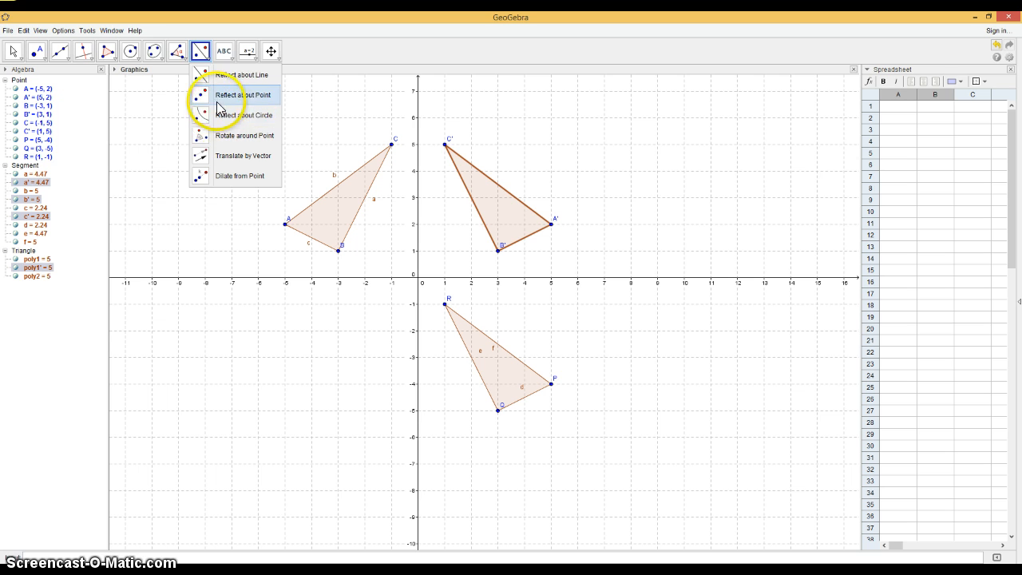
click(230, 158)
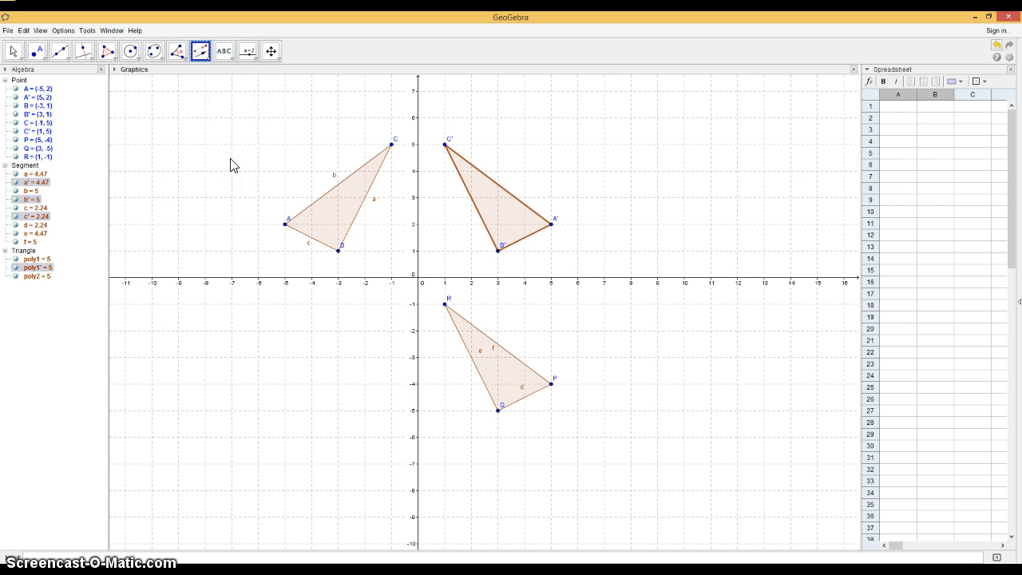
click(405, 212)
click(445, 145)
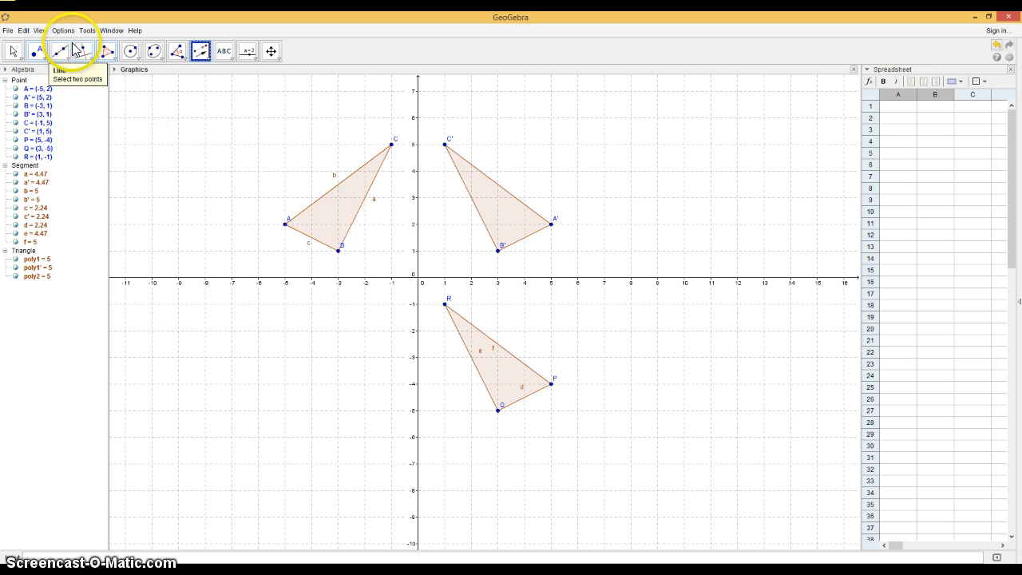
Step: Place one point at the origin (0, 0) and another on the y-axis at (0, -6)
click(40, 54)
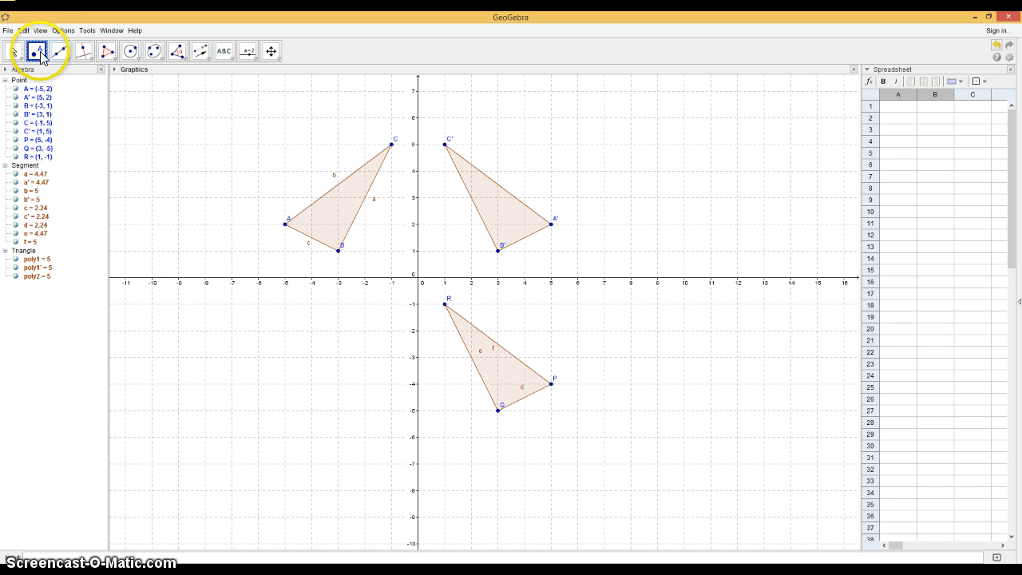
click(421, 283)
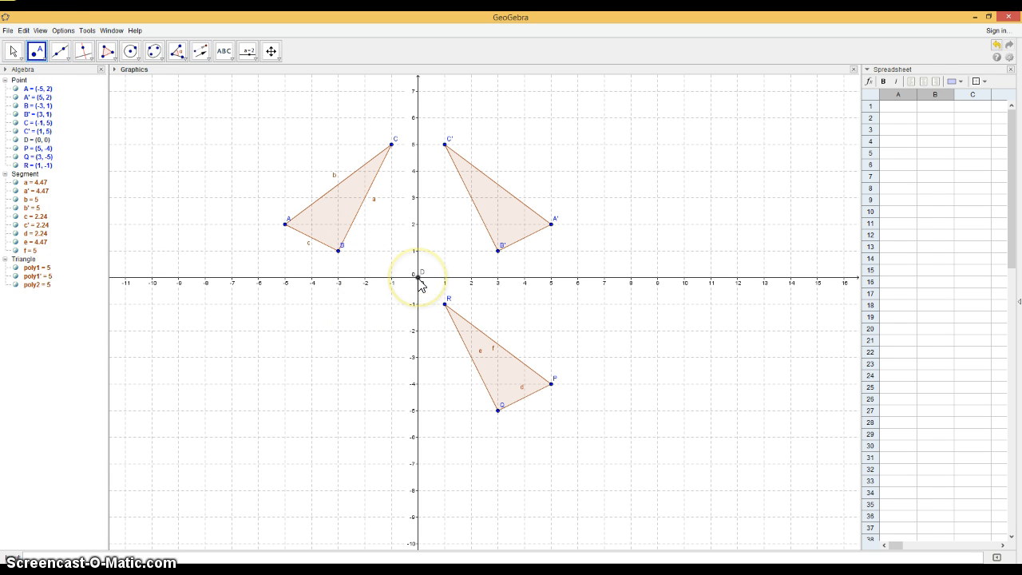
click(420, 439)
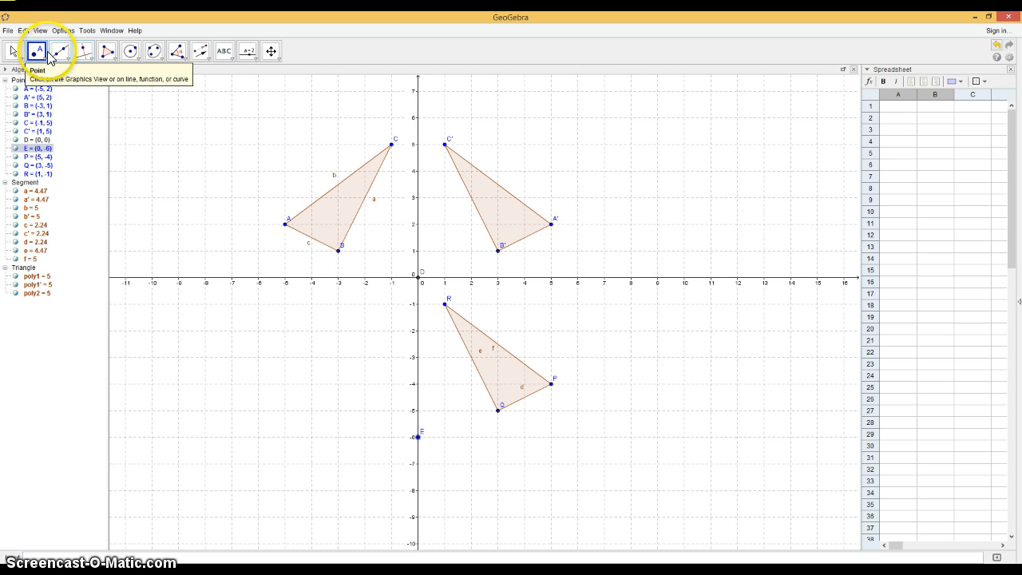
Step: Translate the reflected triangle A'B'C' by the vector from point D at the origin to point E at (0, -6)
click(200, 53)
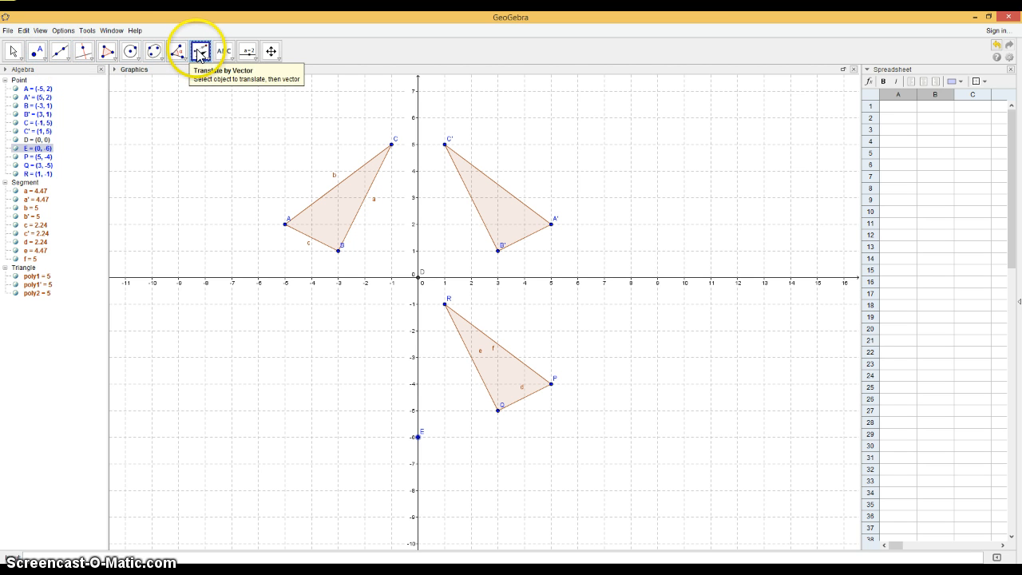
click(200, 55)
click(201, 56)
click(200, 53)
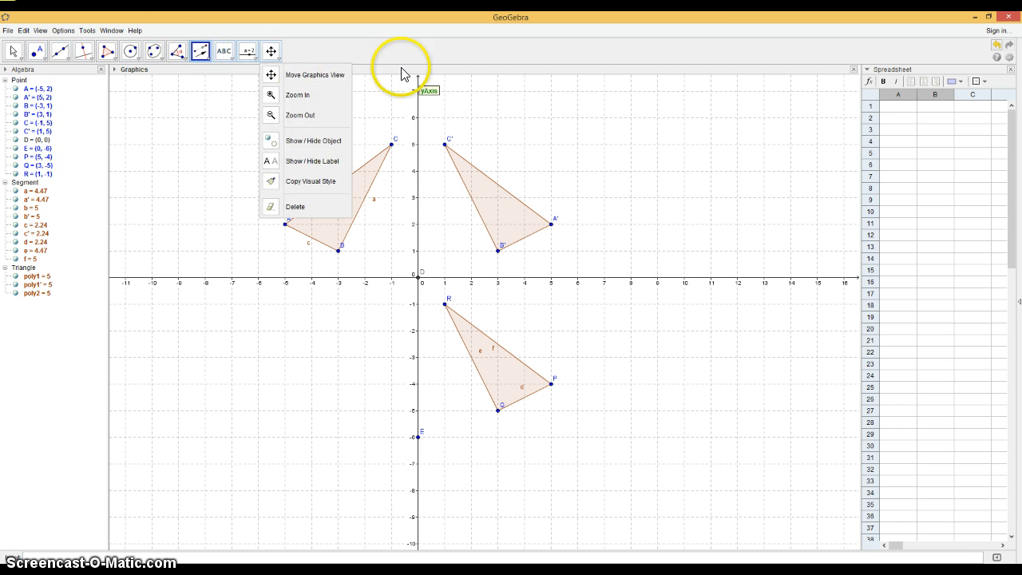
click(491, 193)
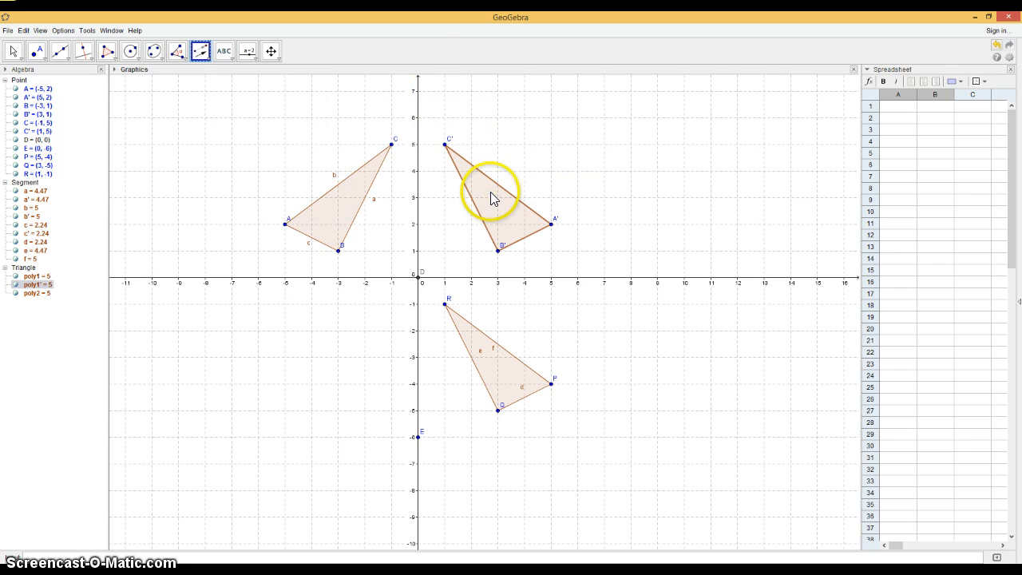
click(420, 279)
click(418, 437)
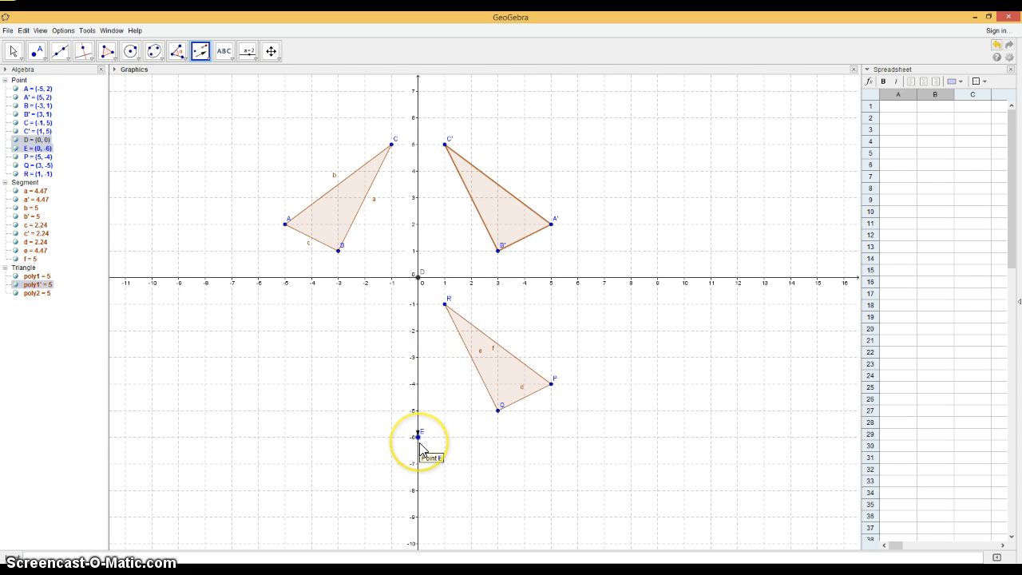
click(419, 438)
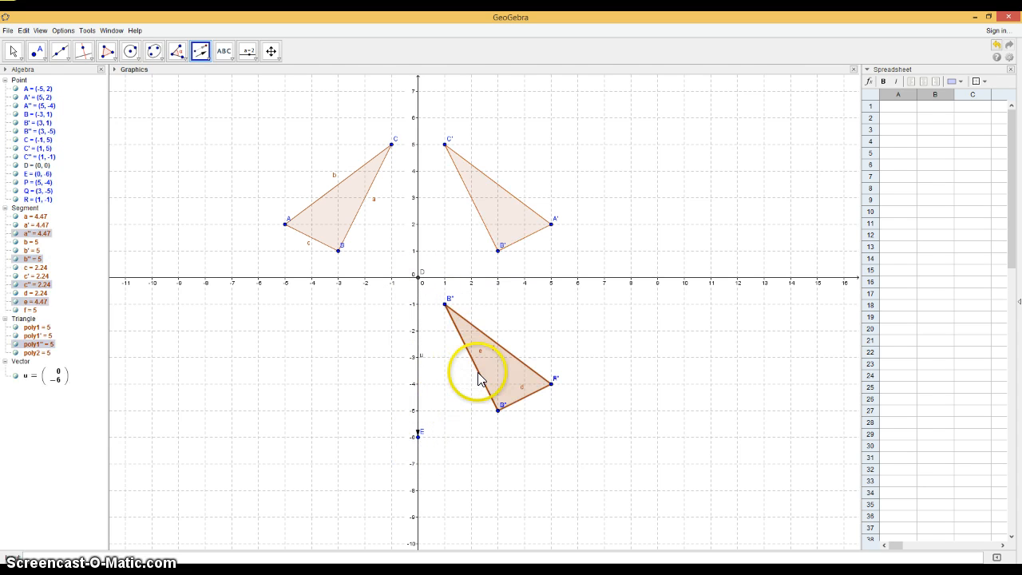
click(482, 356)
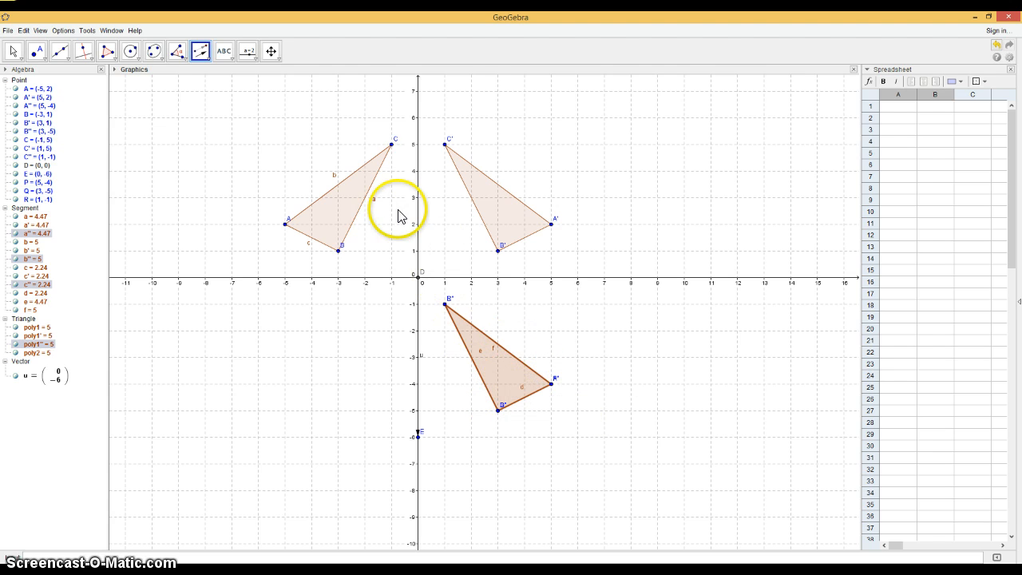
Step: Reshape the original triangle by moving vertex A to (-7, 1), B to (-3, 4) and C to (-4, 6)
click(13, 51)
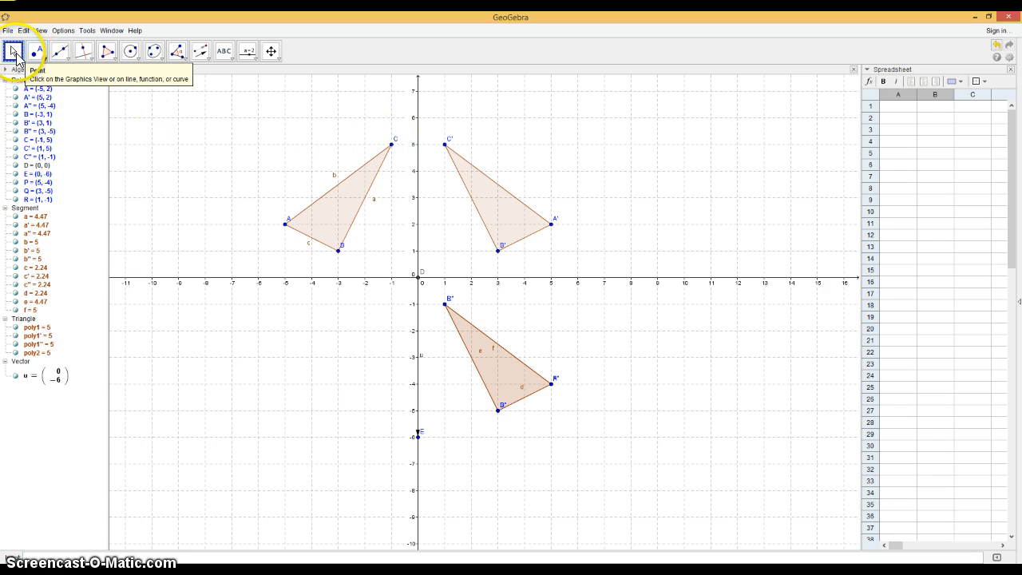
drag(393, 145, 394, 178)
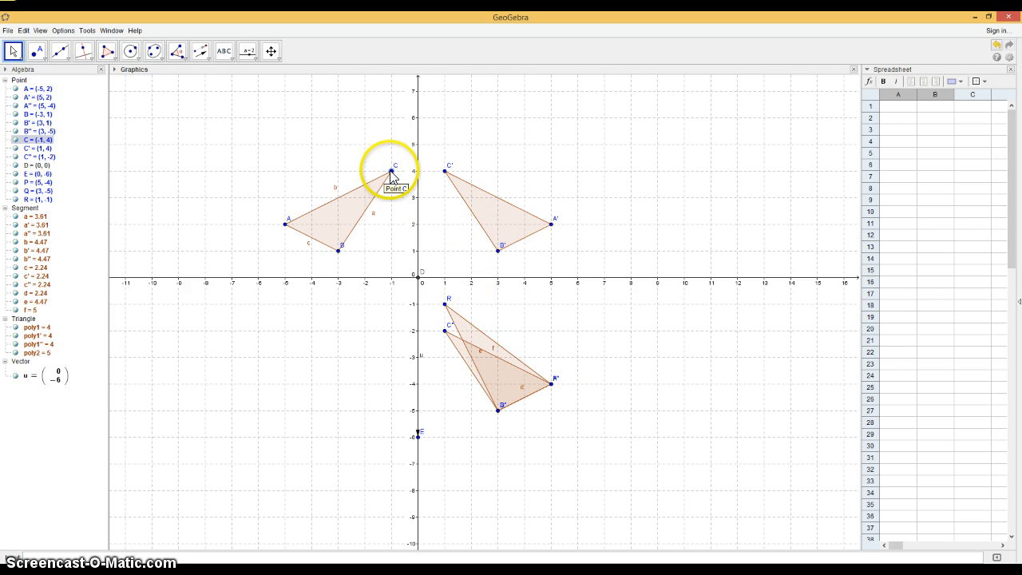
drag(391, 172, 181, 133)
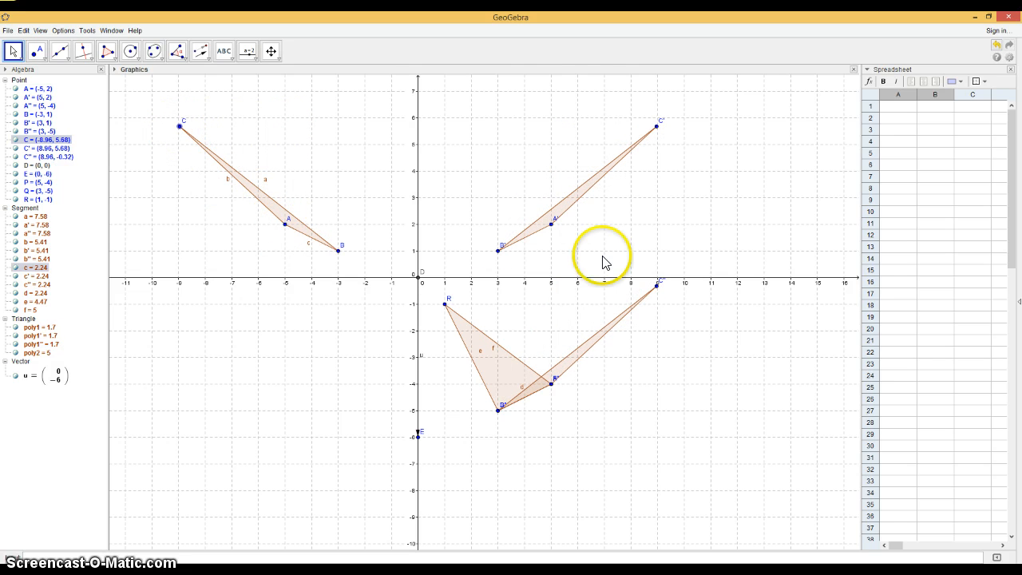
drag(287, 226, 233, 254)
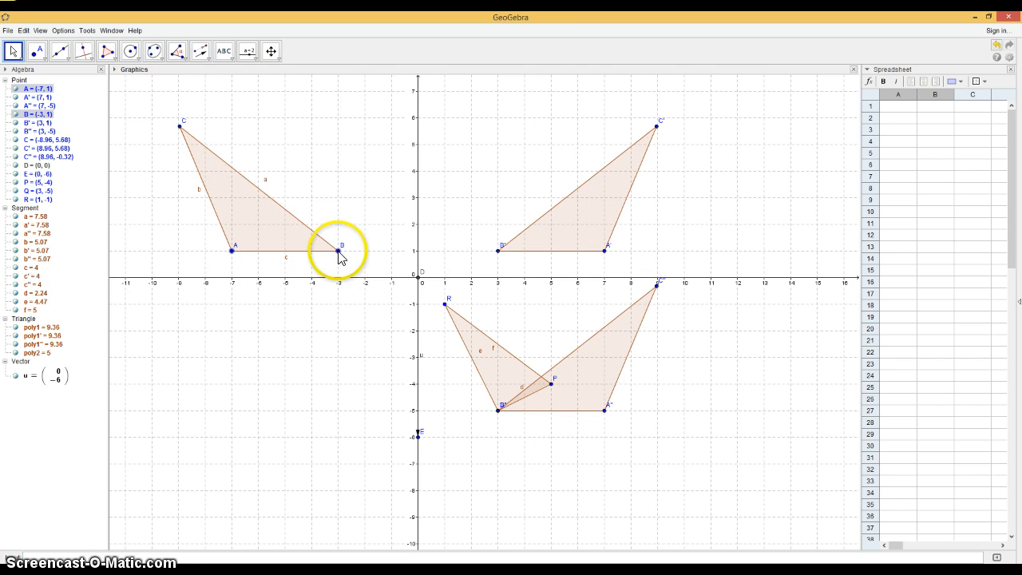
drag(338, 253, 339, 175)
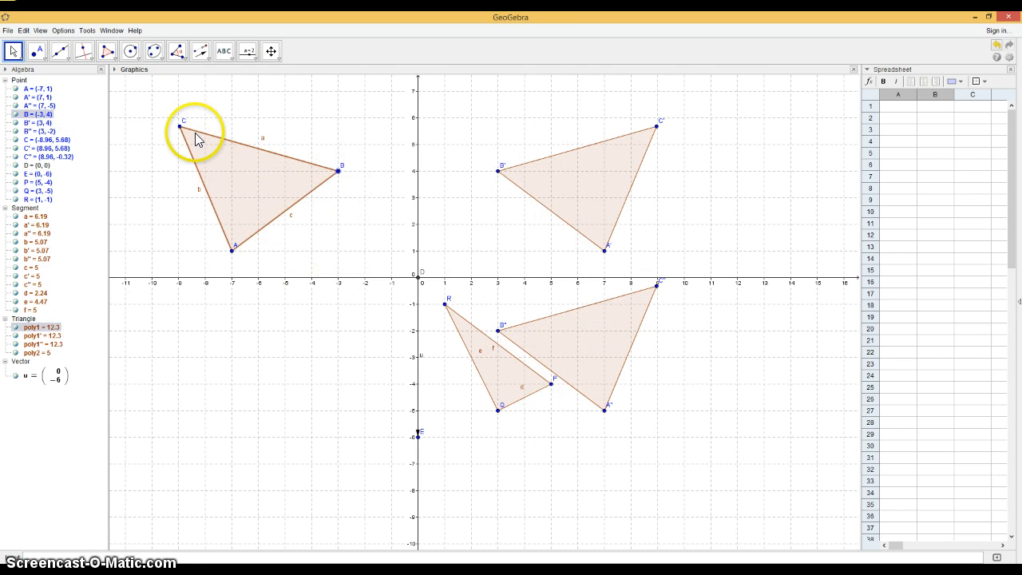
drag(179, 127, 312, 120)
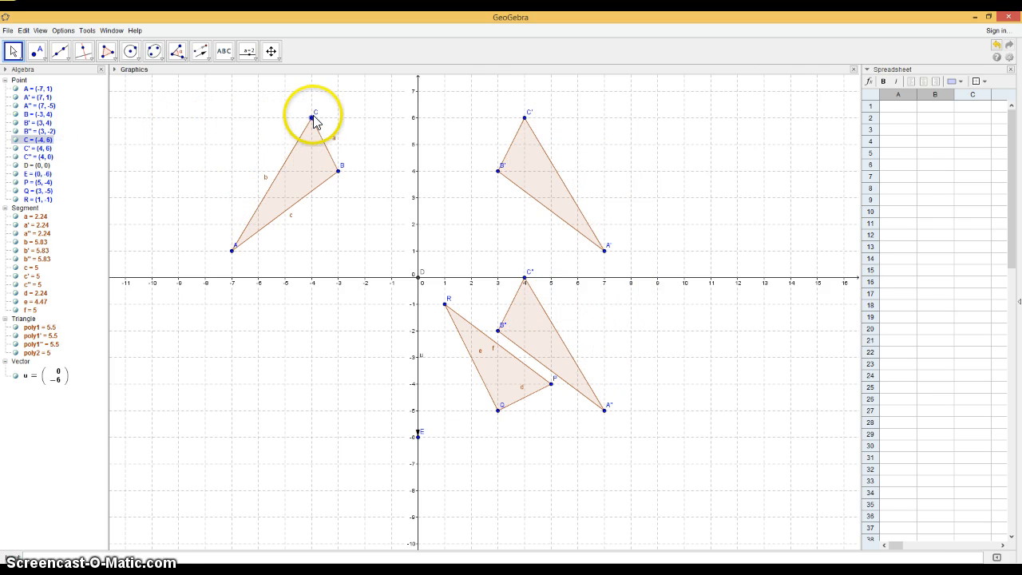